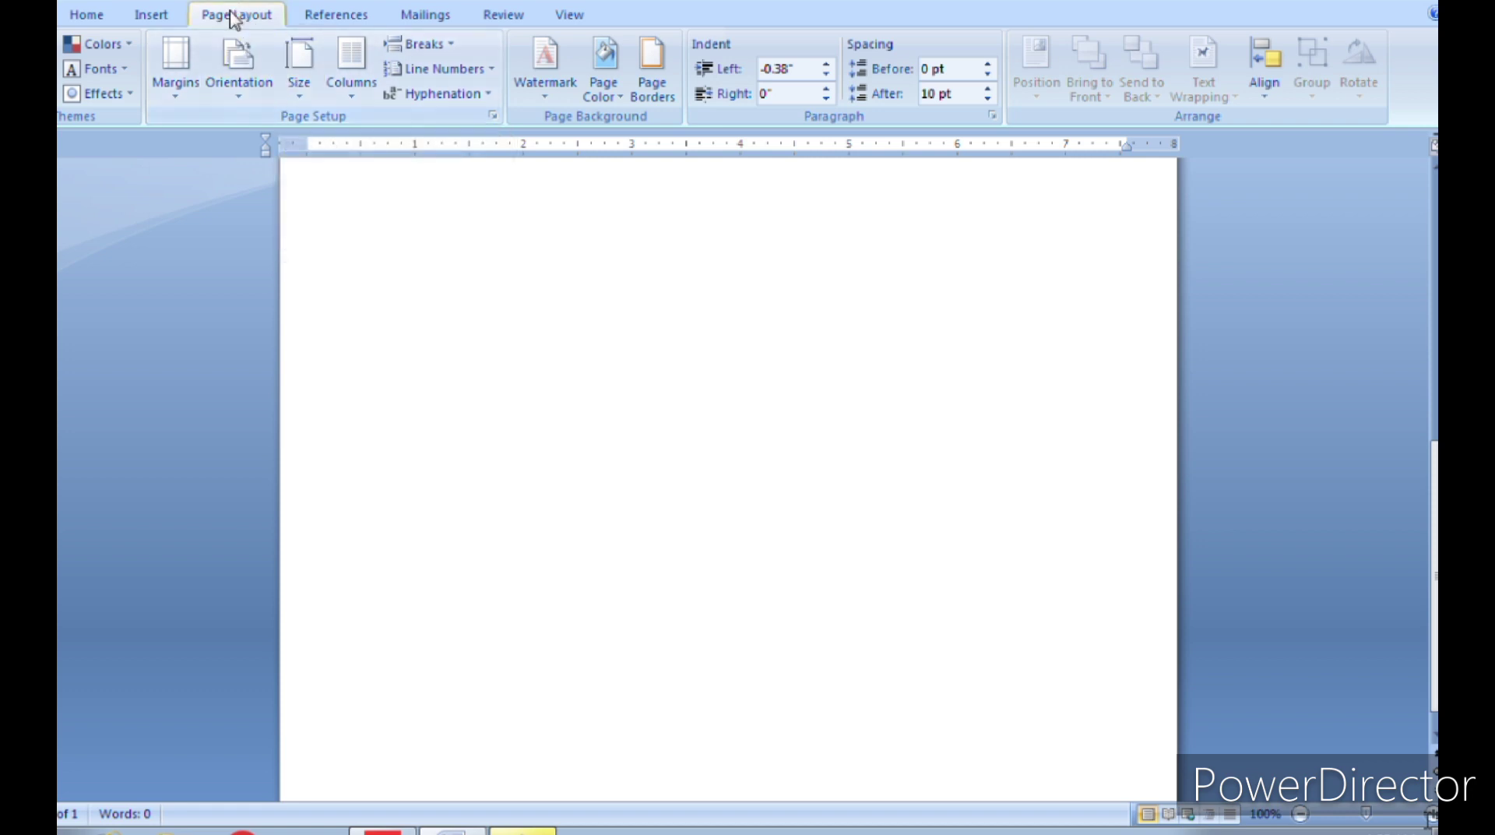
Step: Keep the blank page at A4 paper size, then bring up the Insert commands
click(300, 62)
click(379, 330)
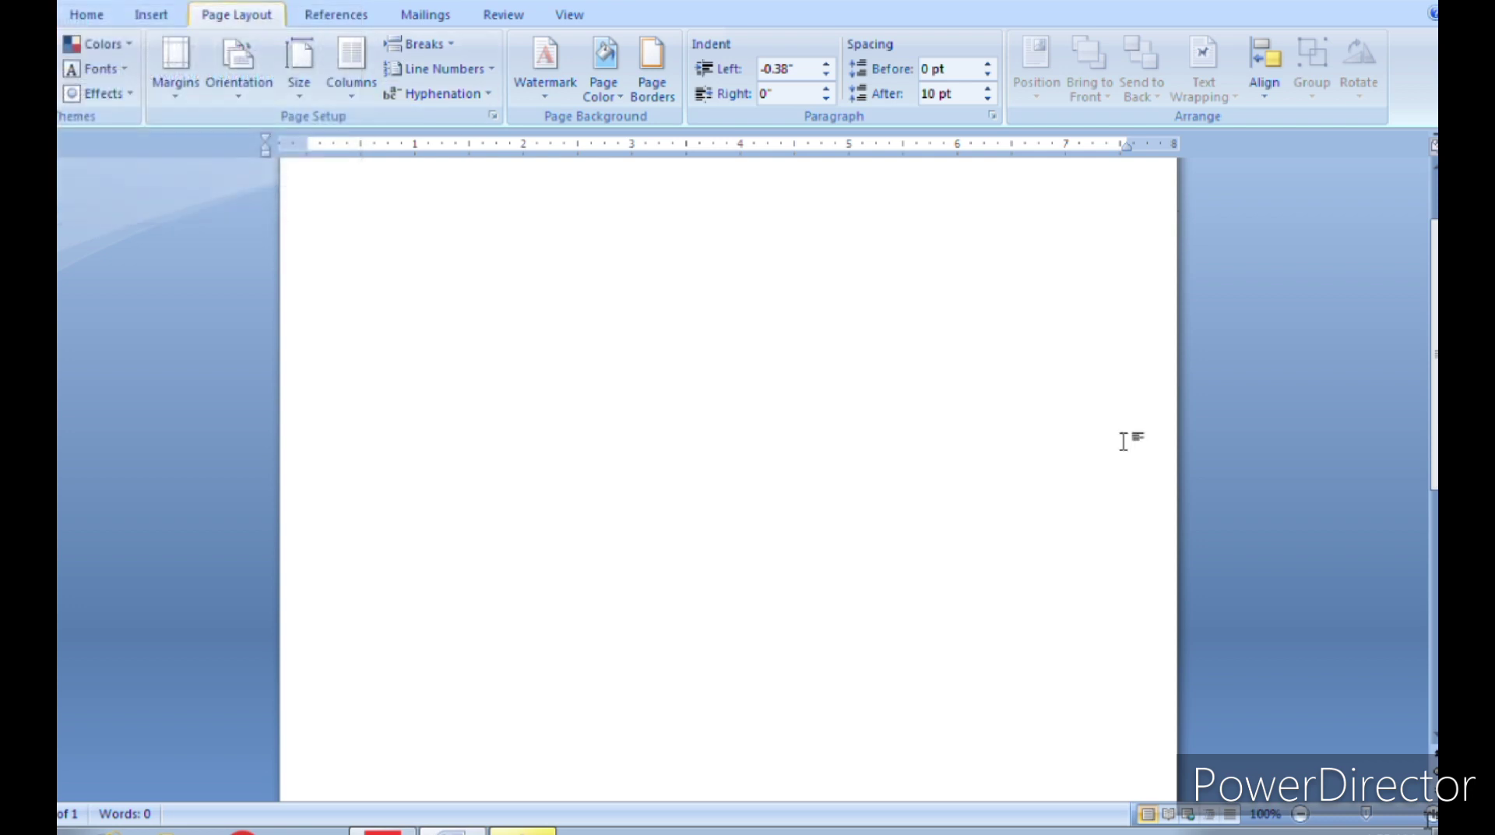
click(155, 19)
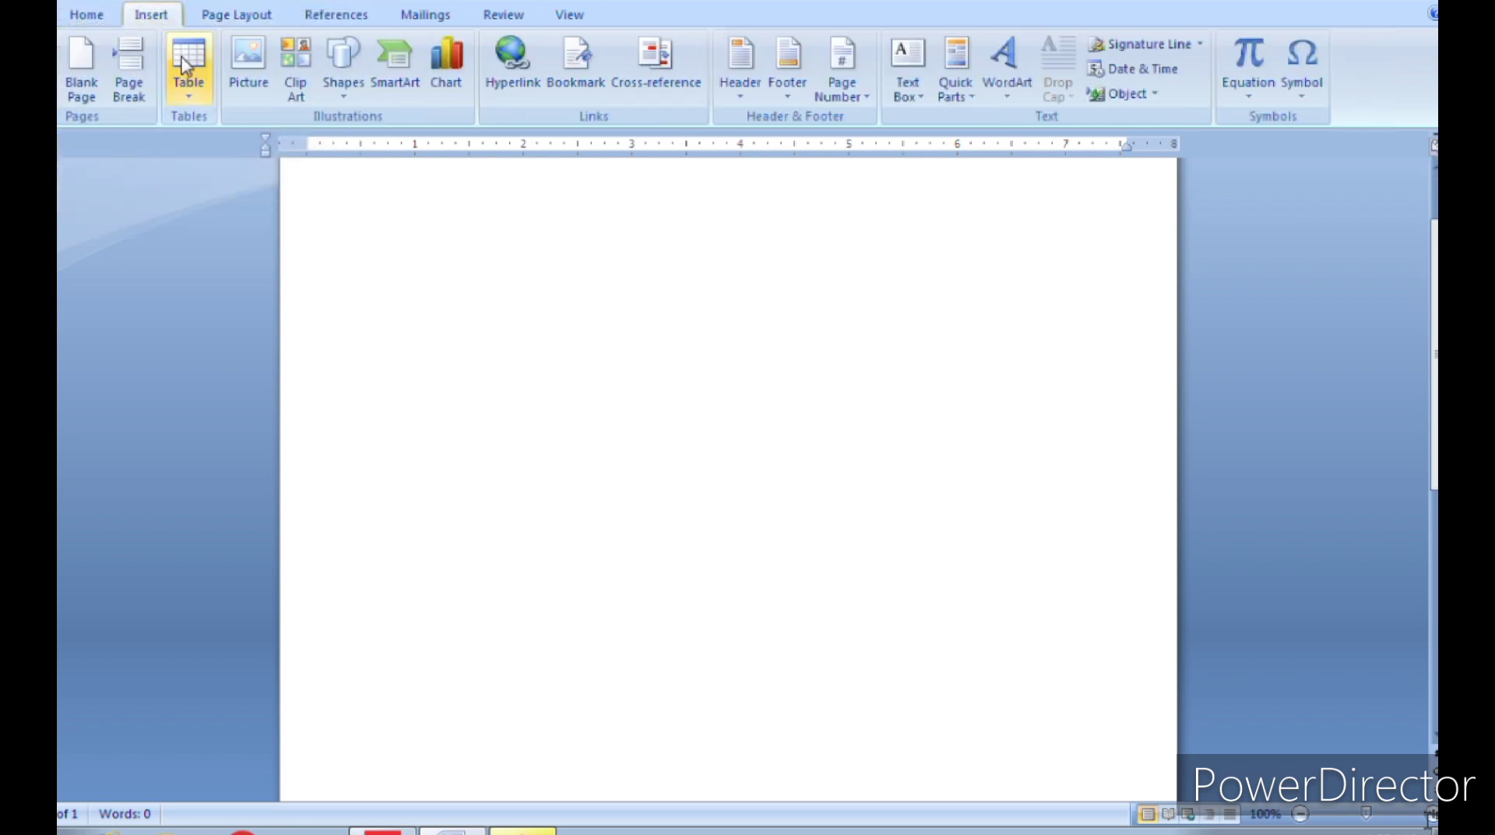
Step: Draw a 0.98" by 8.34" rectangle spanning the top edge of the page
click(339, 84)
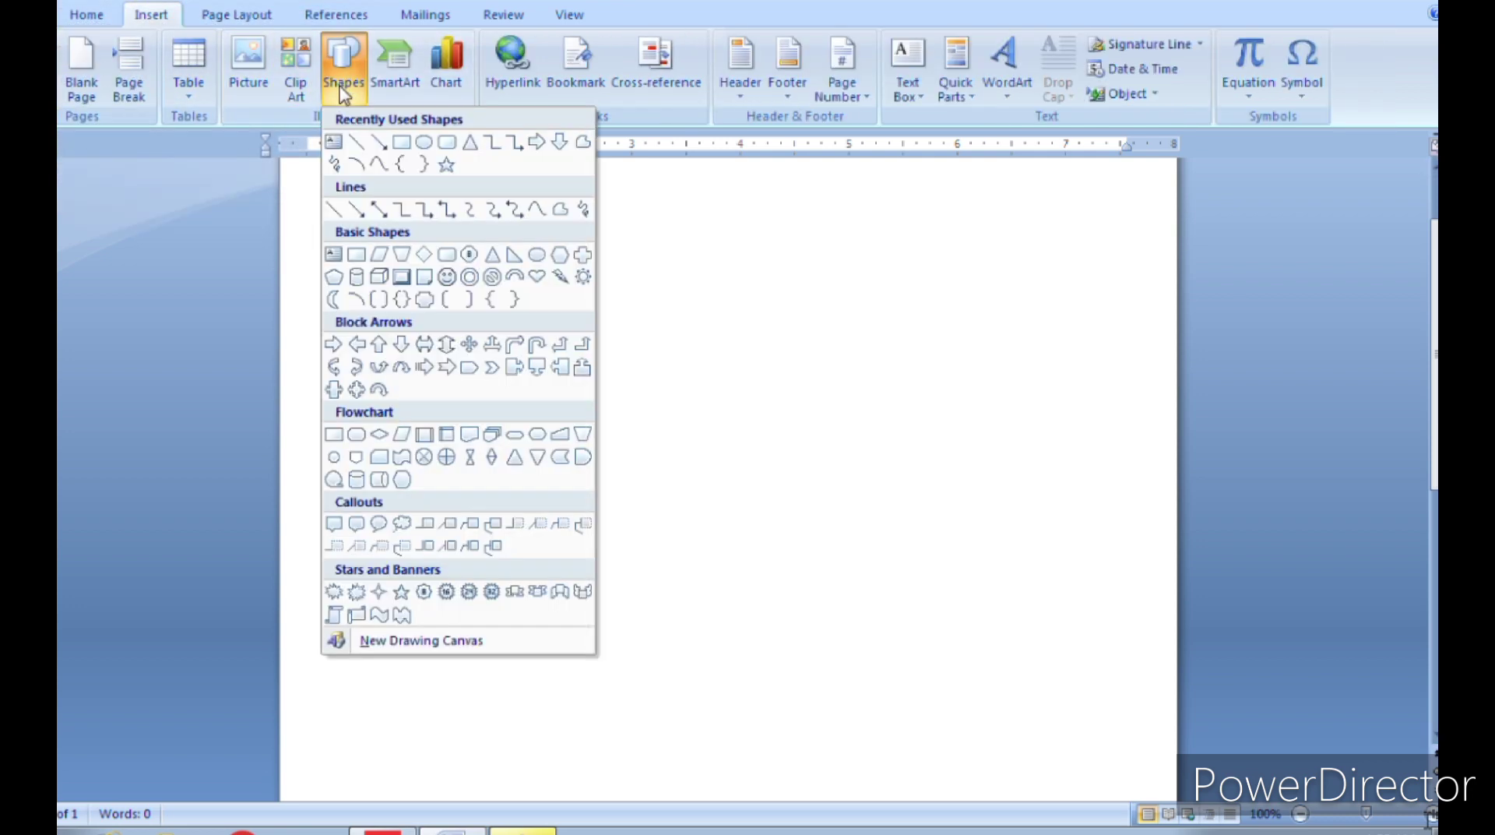
click(402, 144)
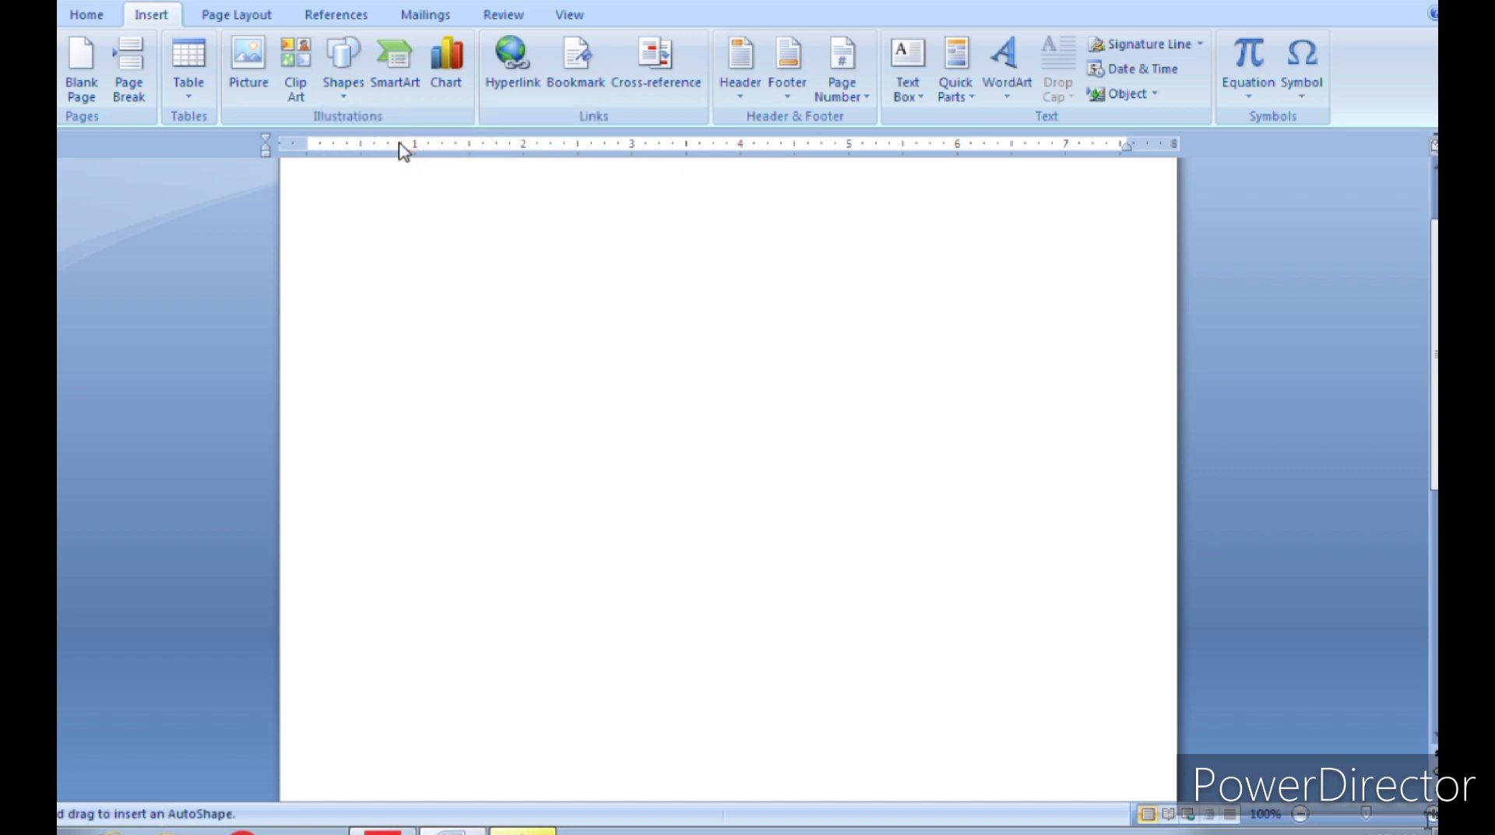
drag(282, 200, 1176, 306)
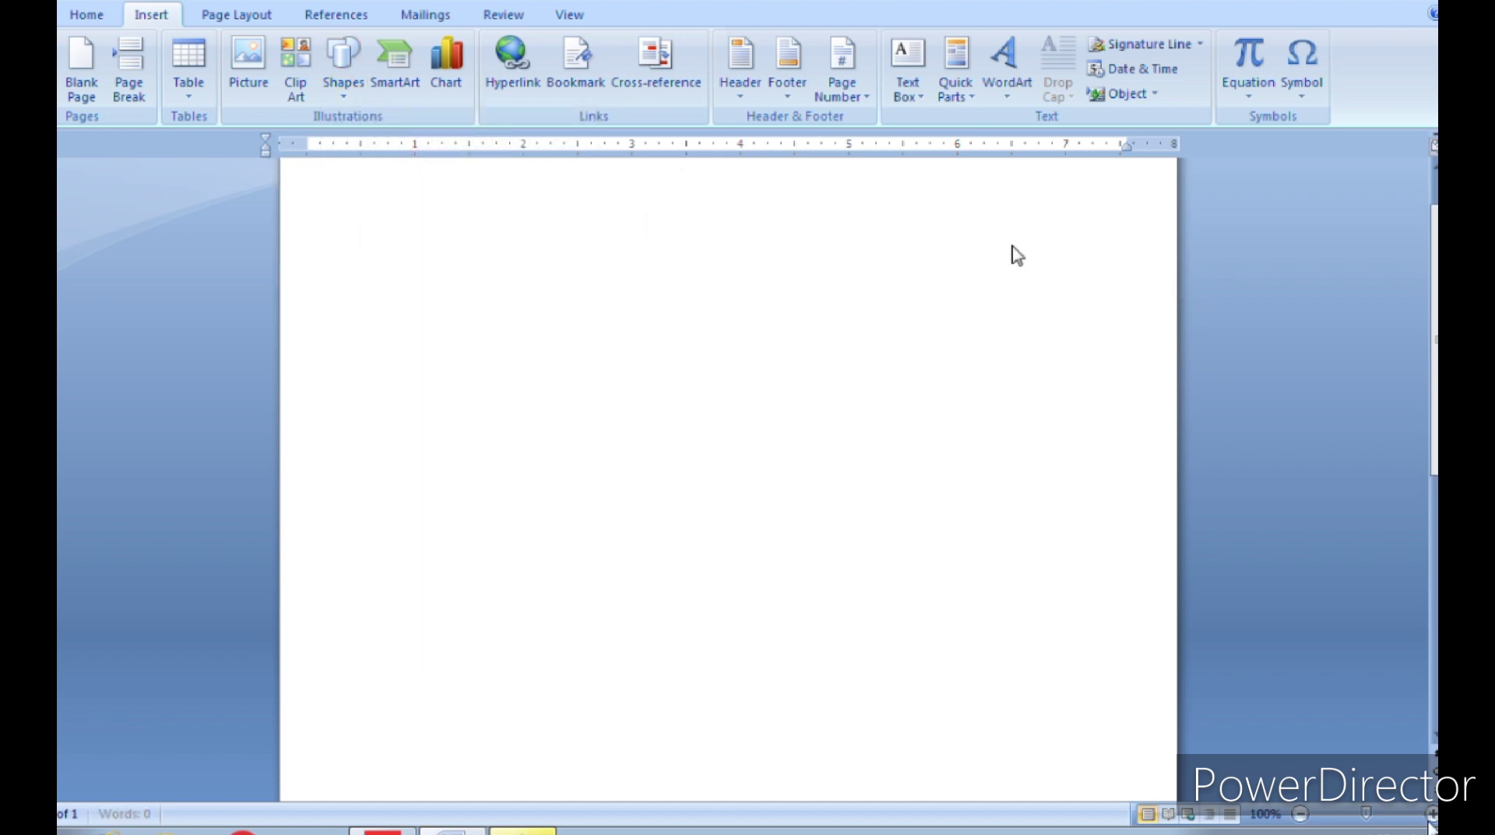
drag(707, 274, 695, 226)
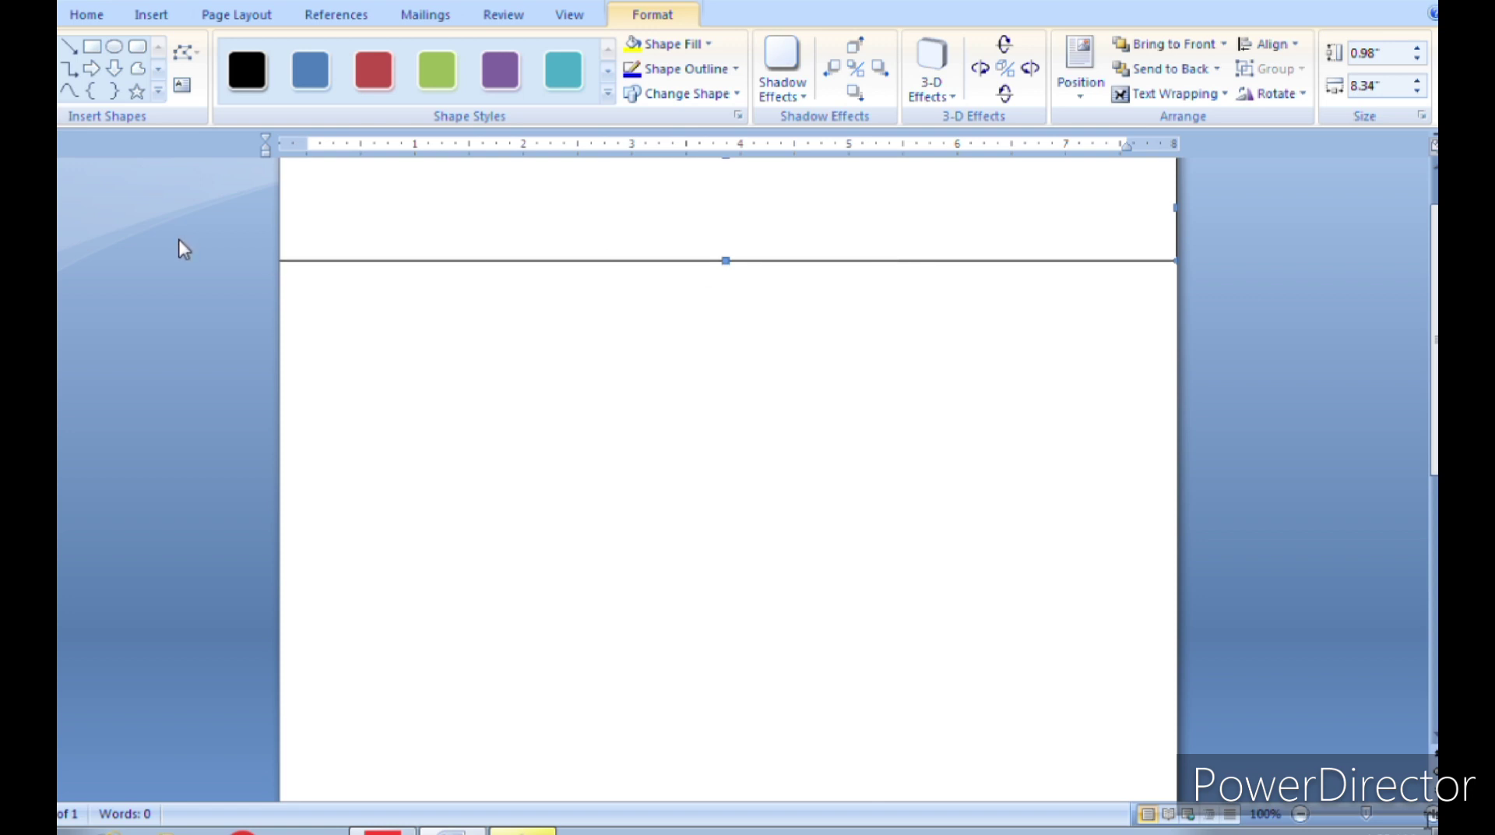
Step: Shrink the rectangle to a 0.32" strip and align a duplicate directly beneath it
mouse_move(458, 222)
mouse_down()
mouse_move(467, 345)
mouse_move(450, 307)
mouse_up()
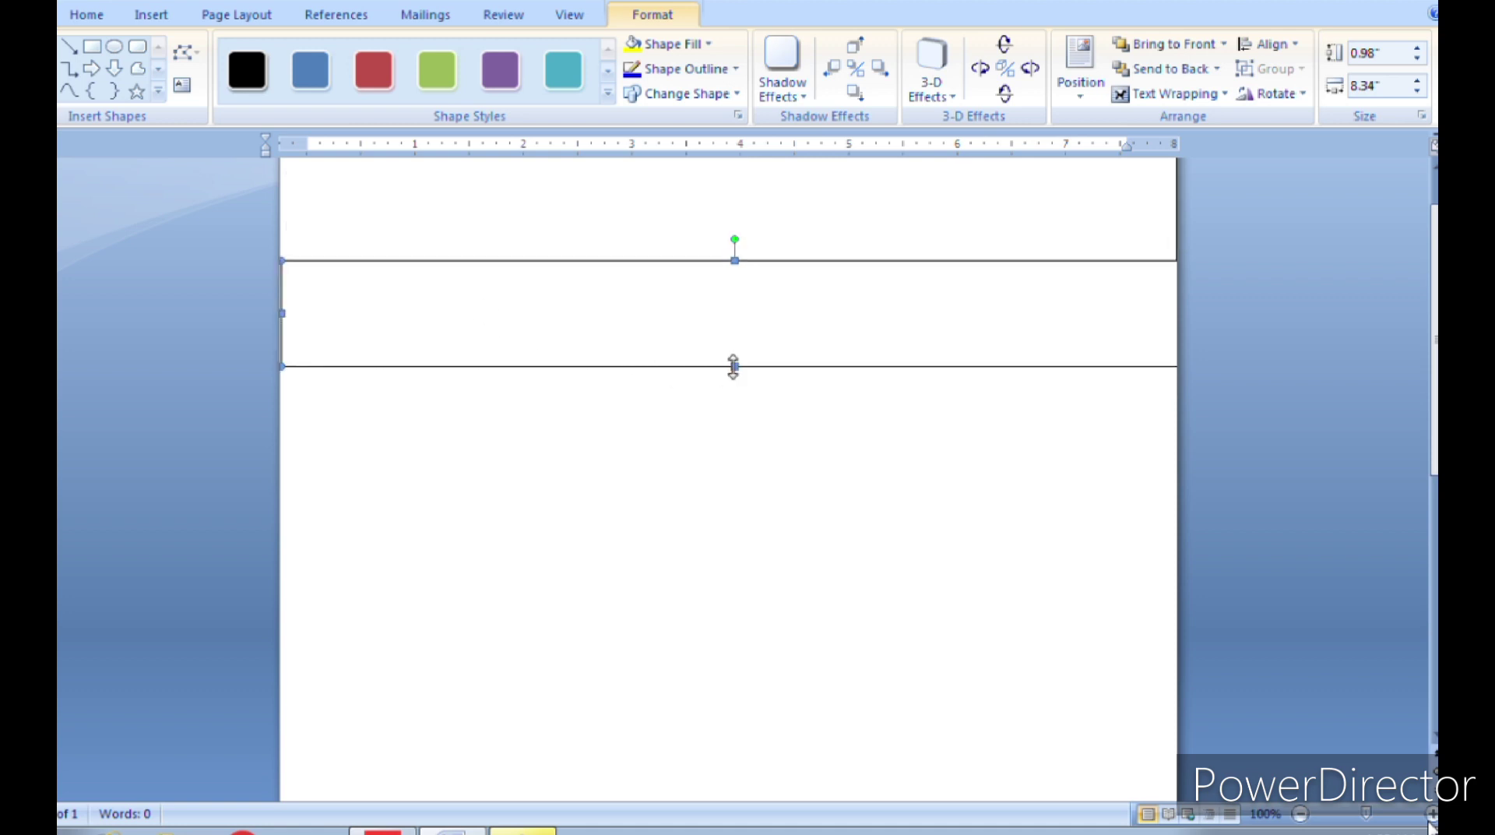
drag(732, 366, 735, 295)
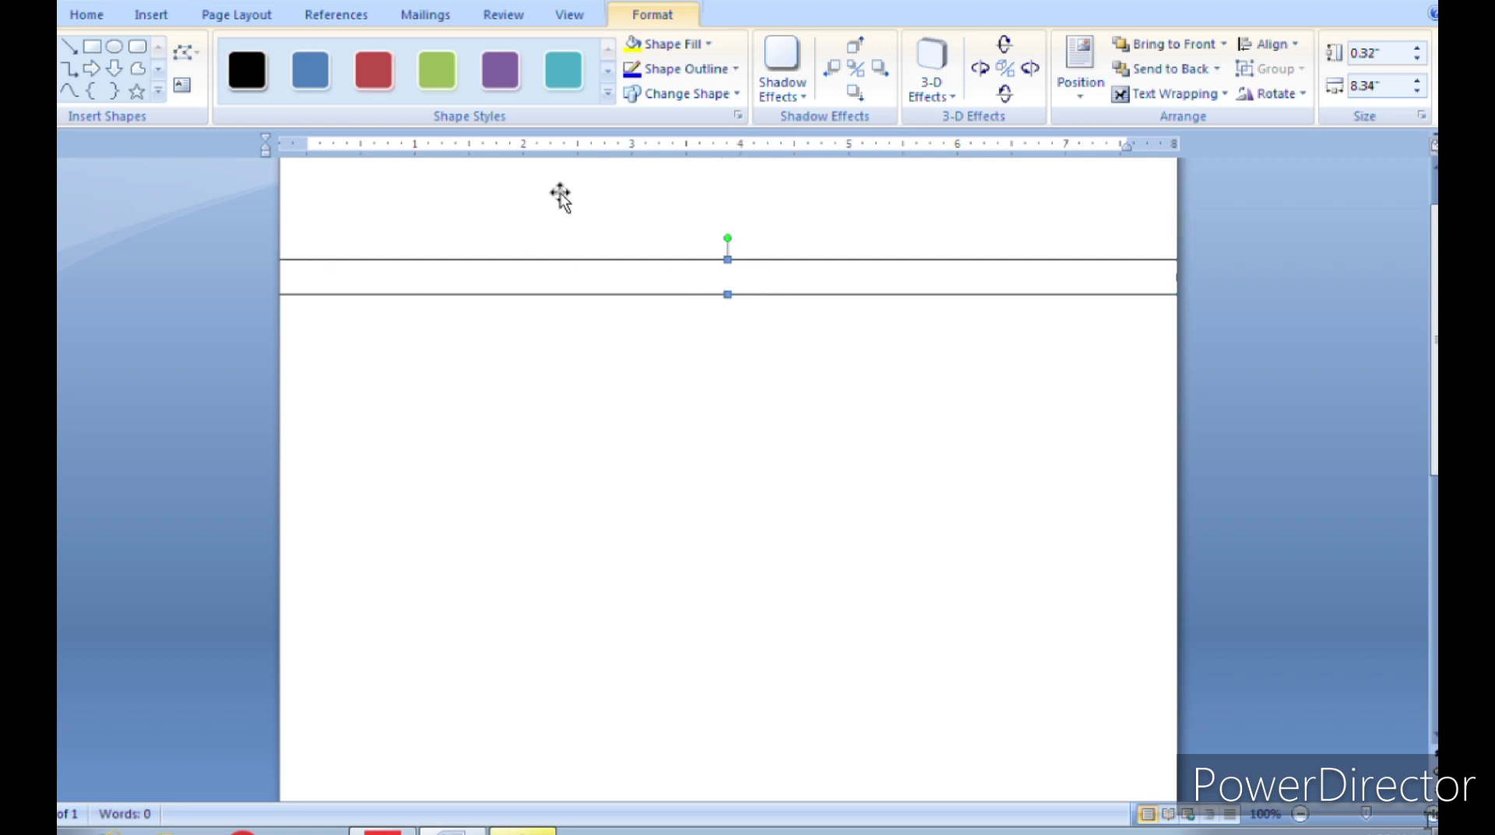
key(ctrl+d)
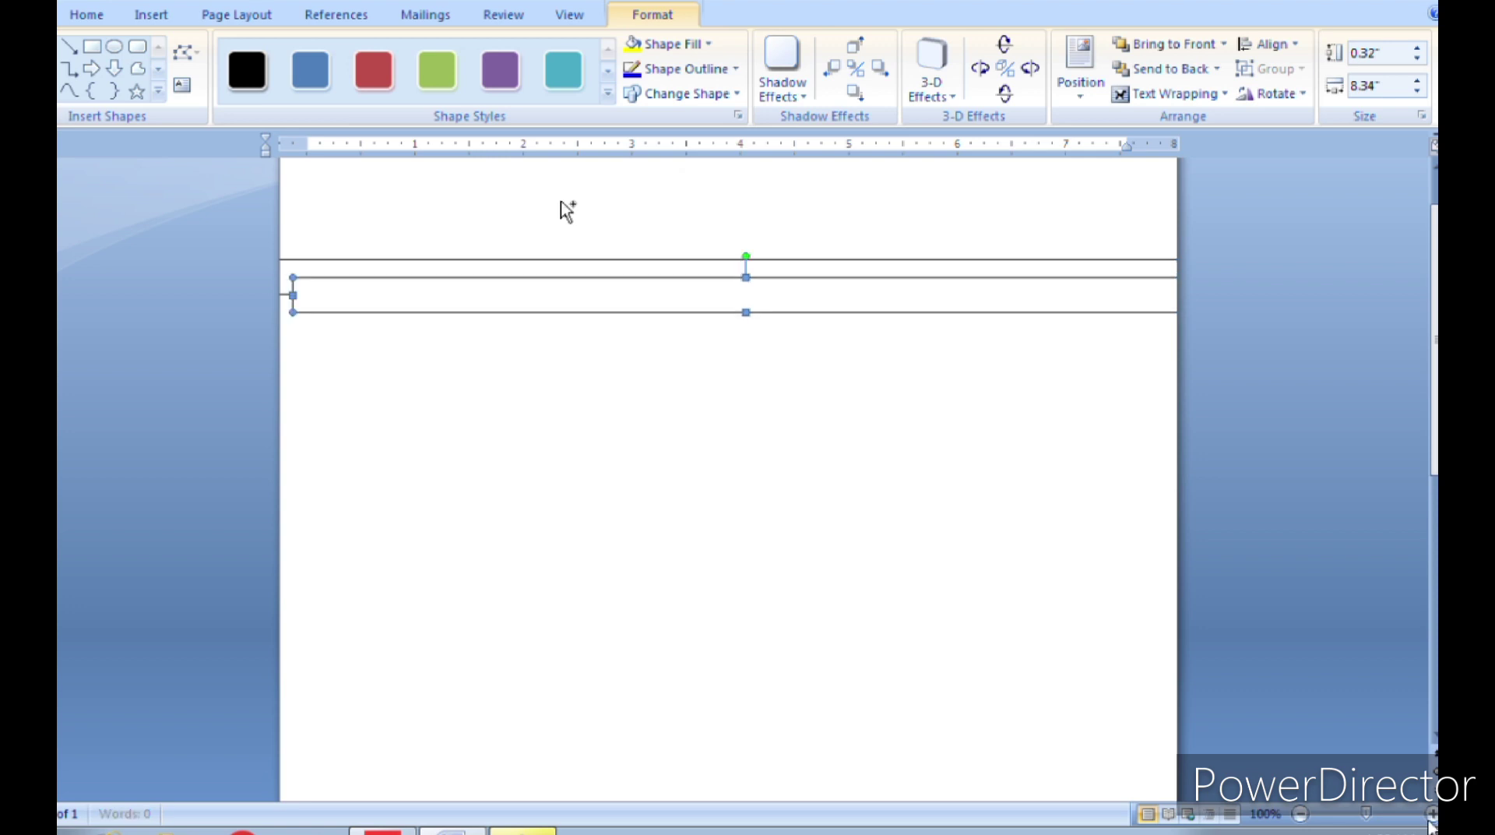
drag(691, 301, 663, 322)
key(Up)
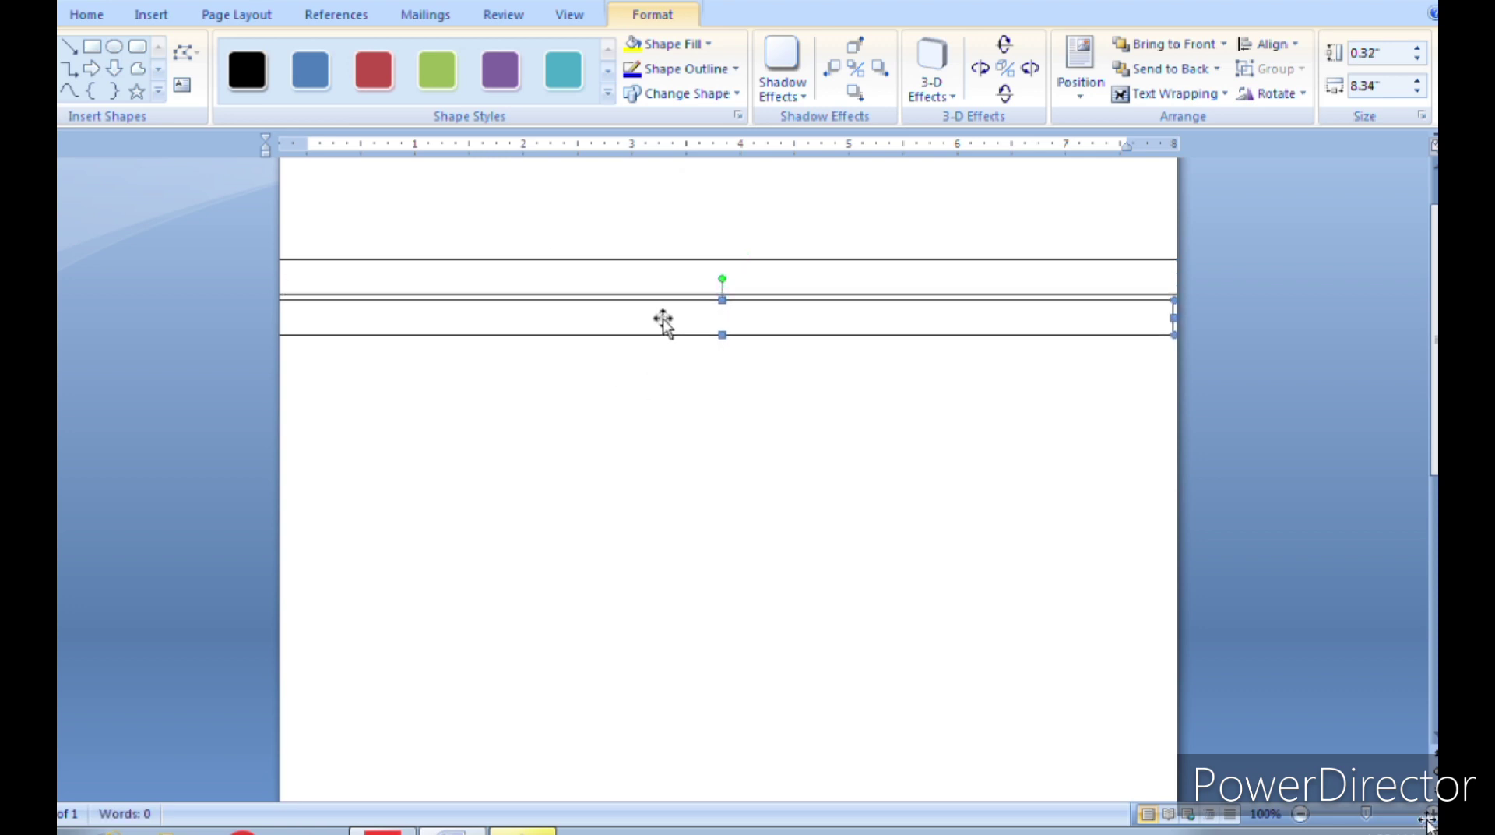
key(Right)
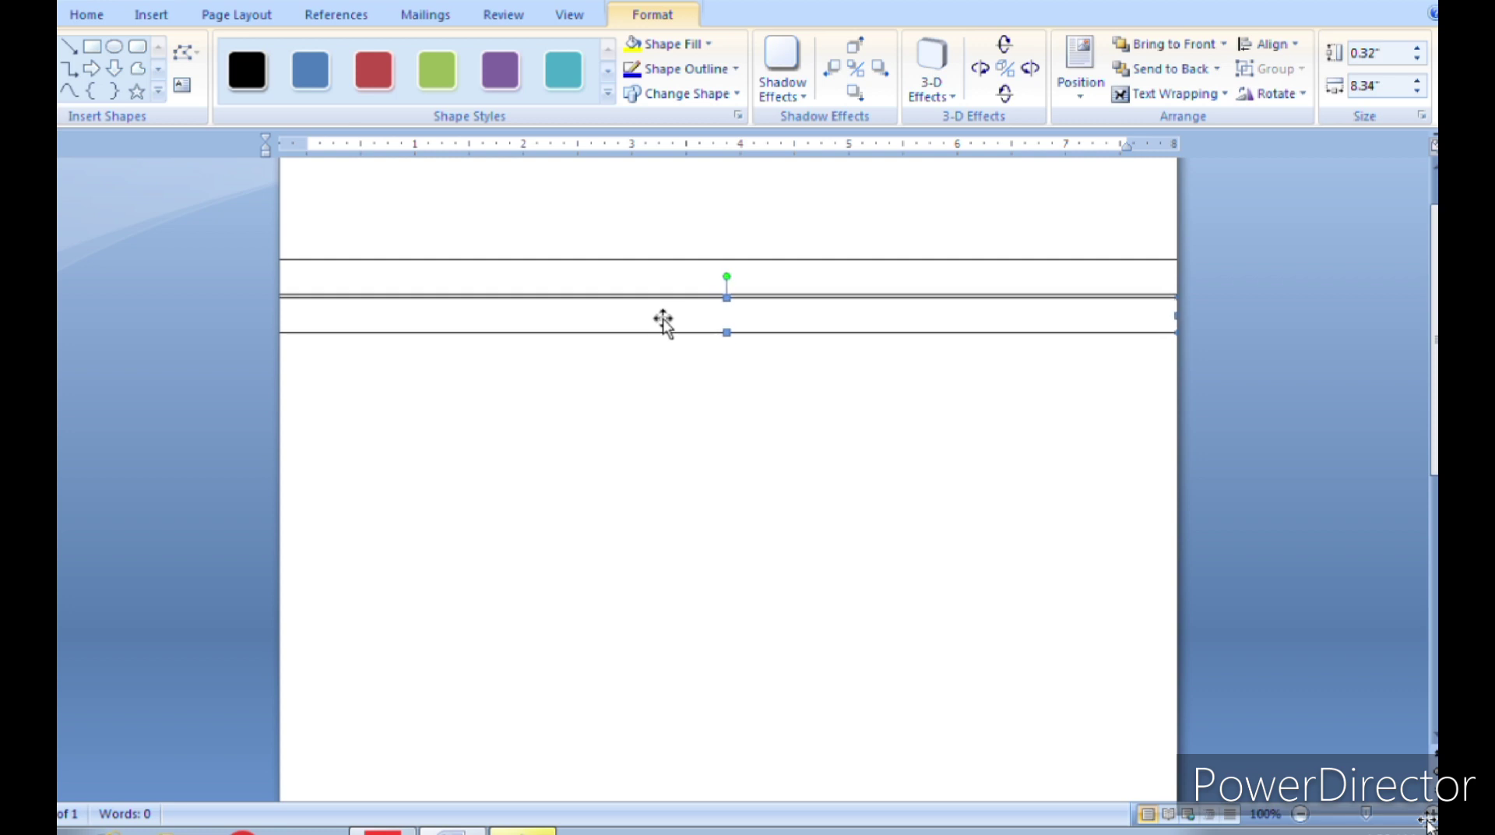
key(Up)
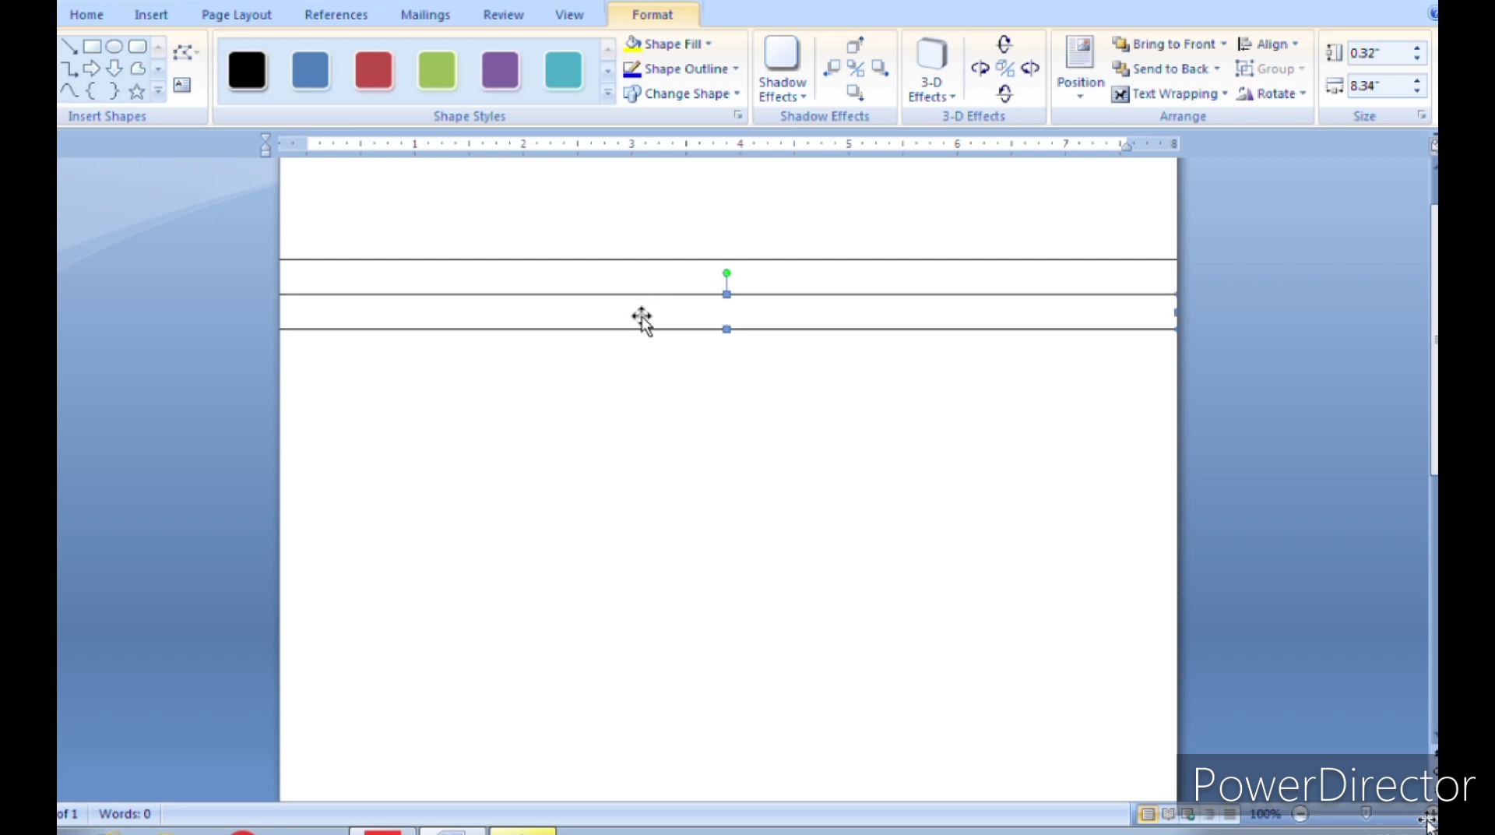
Step: Repeat the 0.32" strip down the page as ruled lines, nudging strips into alignment
key(ctrl+d)
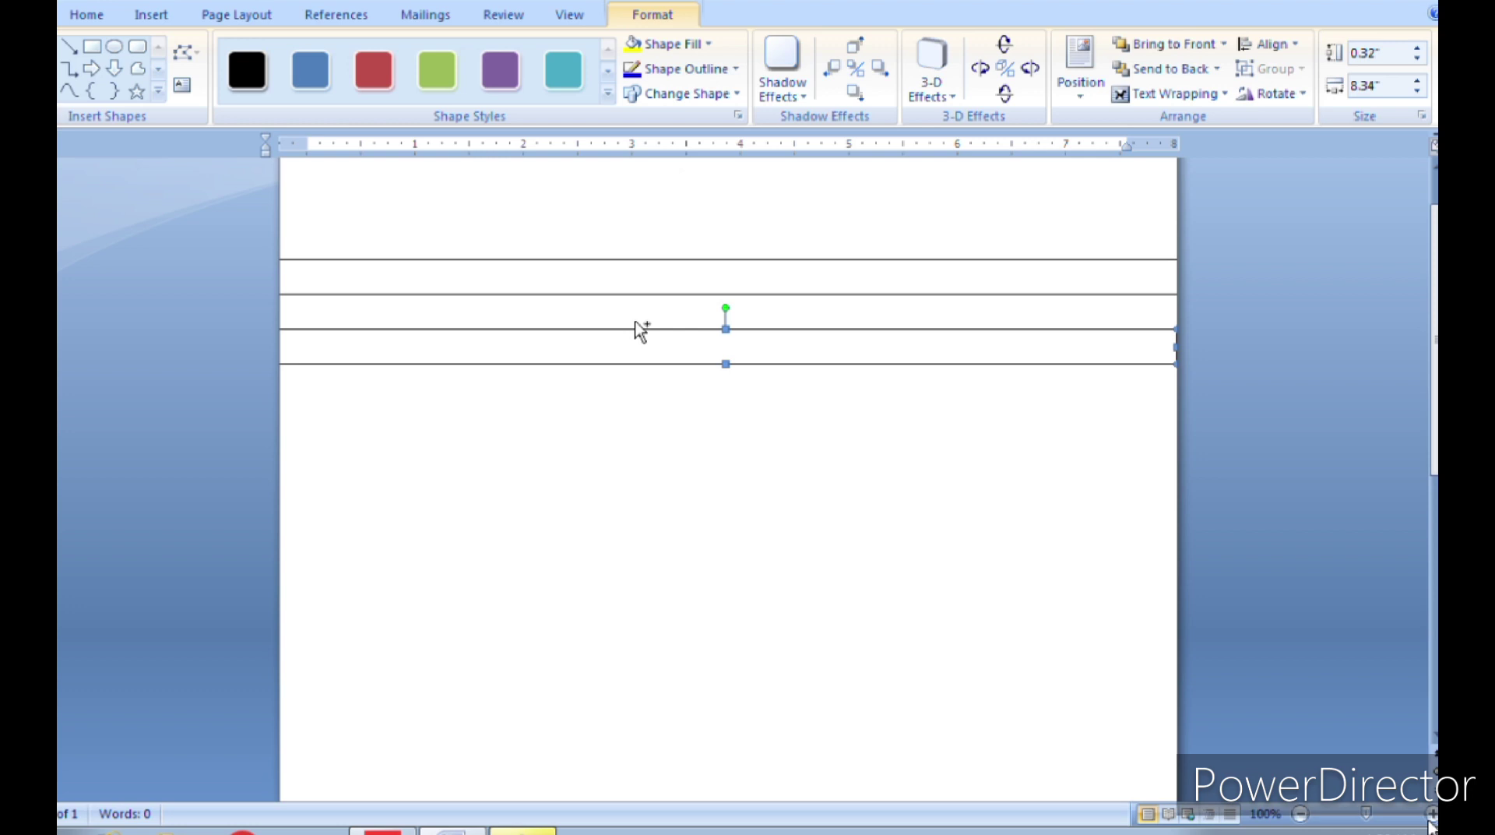
key(ctrl+d)
key(ctrl+d)
key(ctrl+d)
key(ctrl+d)
key(ctrl+d)
key(ctrl+d)
key(ctrl+d)
key(ctrl+d)
key(ctrl+d)
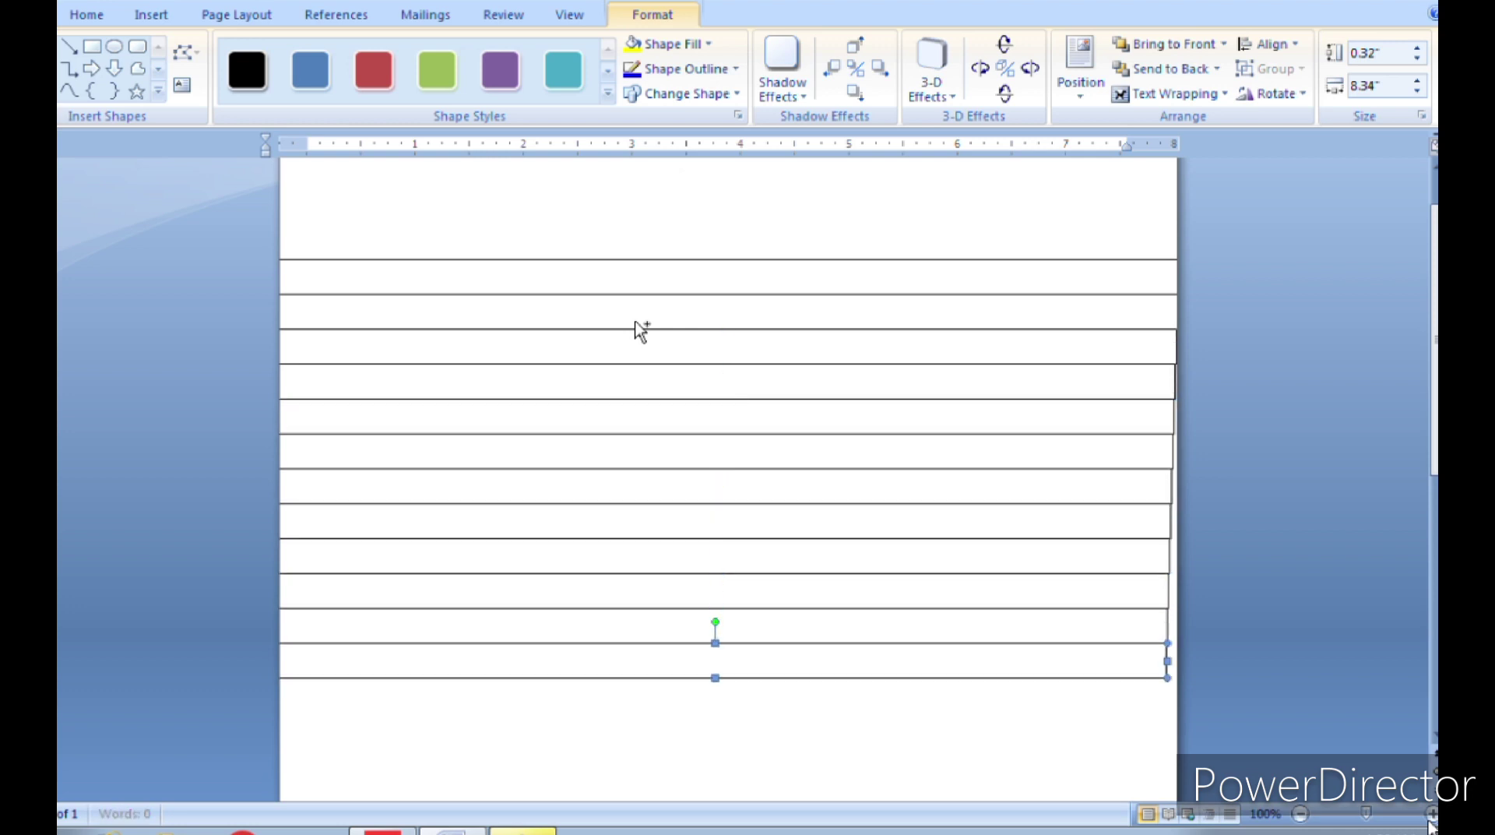
key(ctrl+d)
key(ctrl+d)
key(ctrl+d)
key(ctrl+d)
key(ctrl+d)
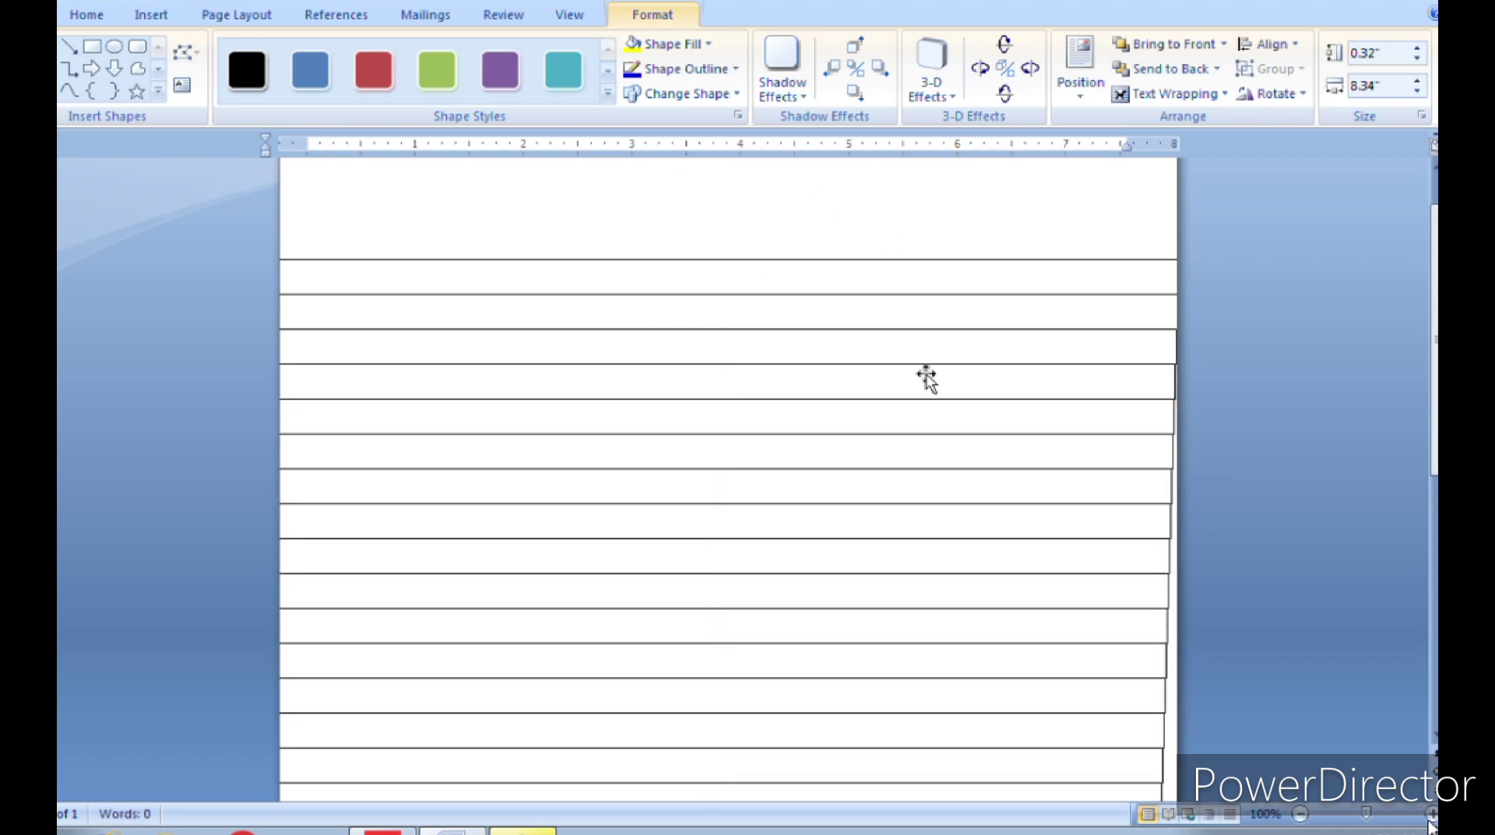
click(928, 398)
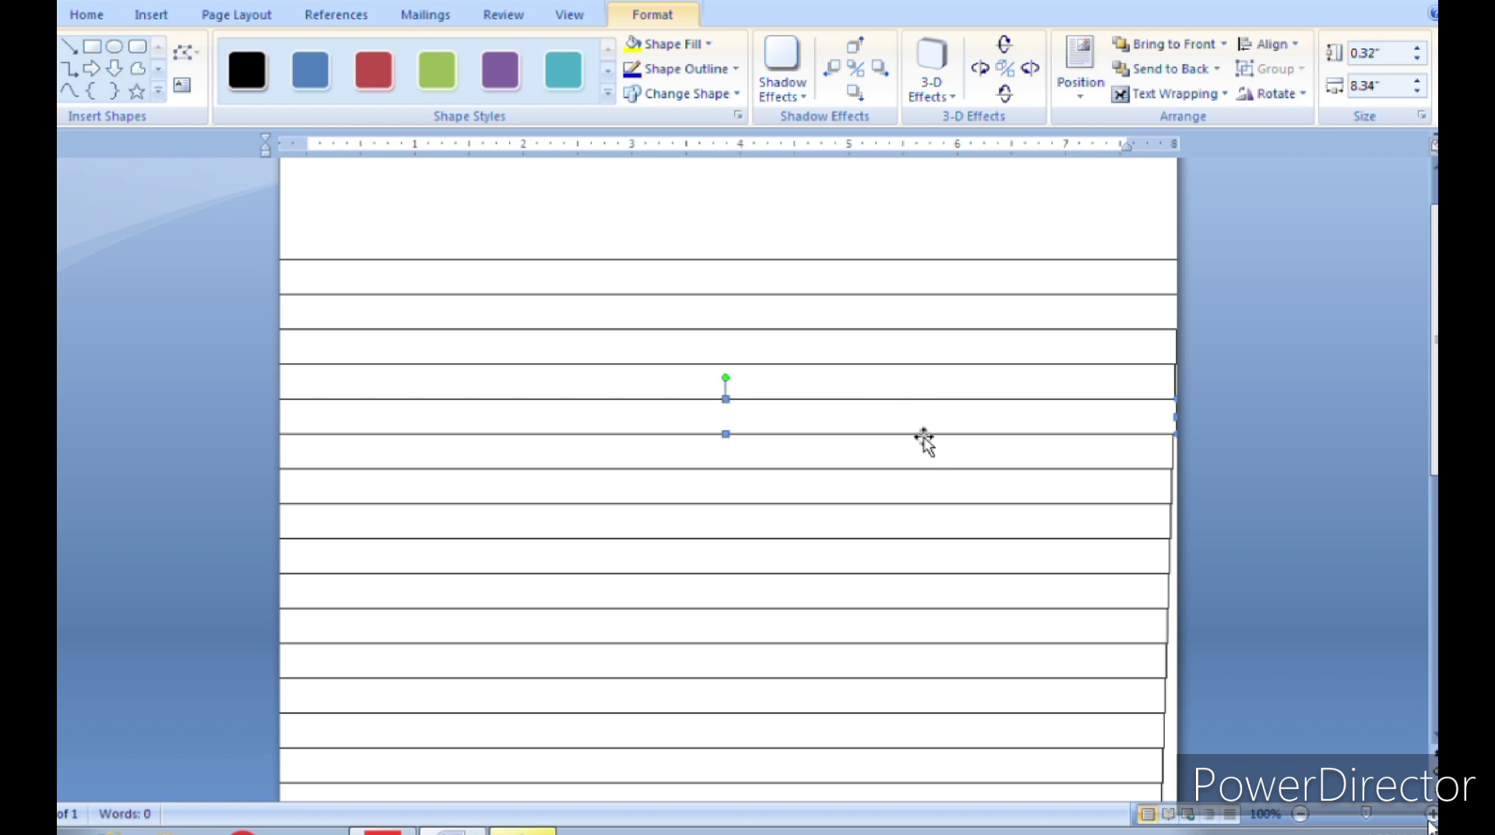
click(925, 439)
click(938, 493)
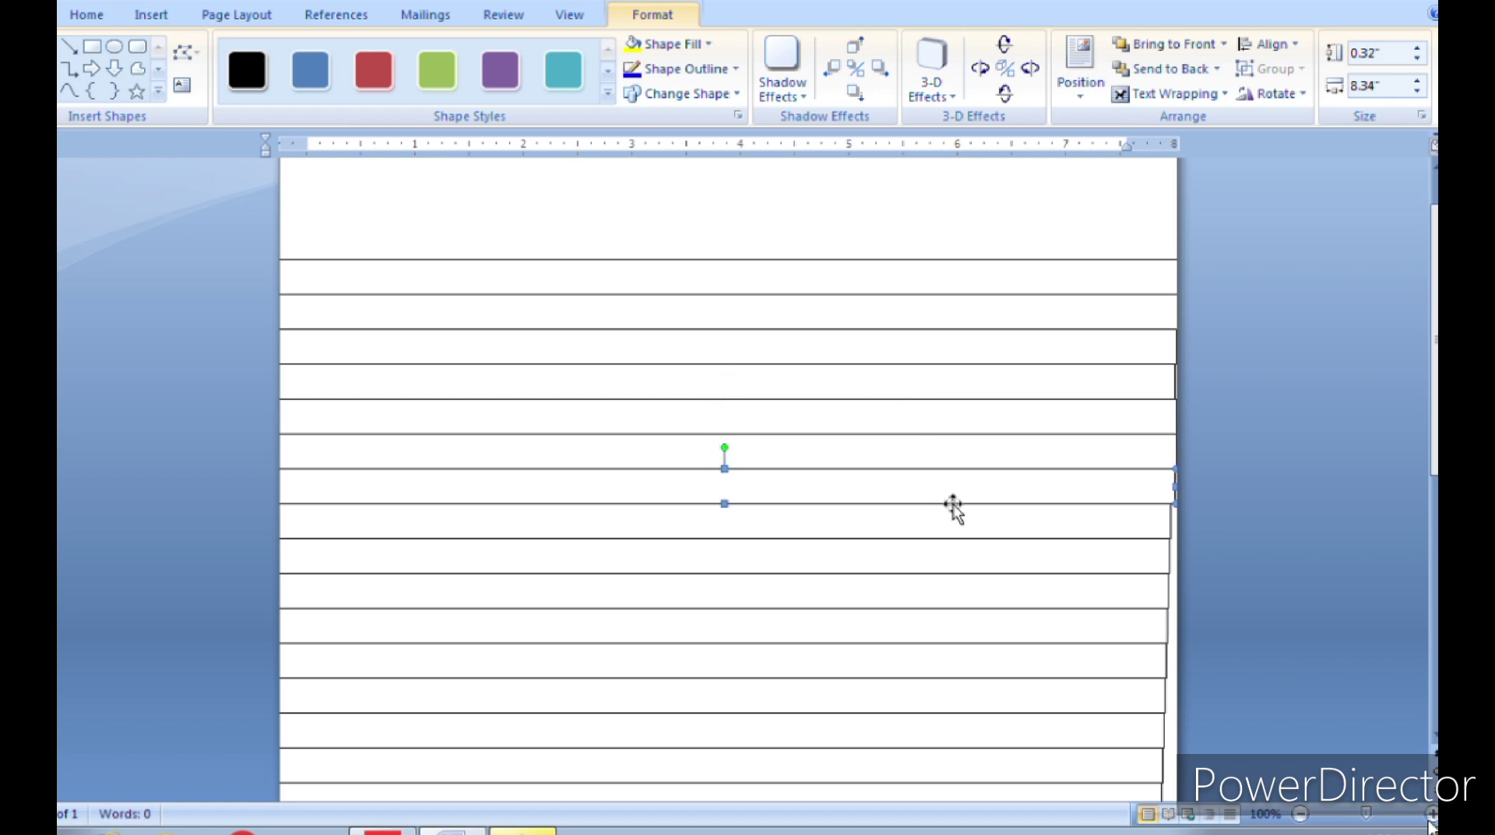
click(972, 521)
click(975, 553)
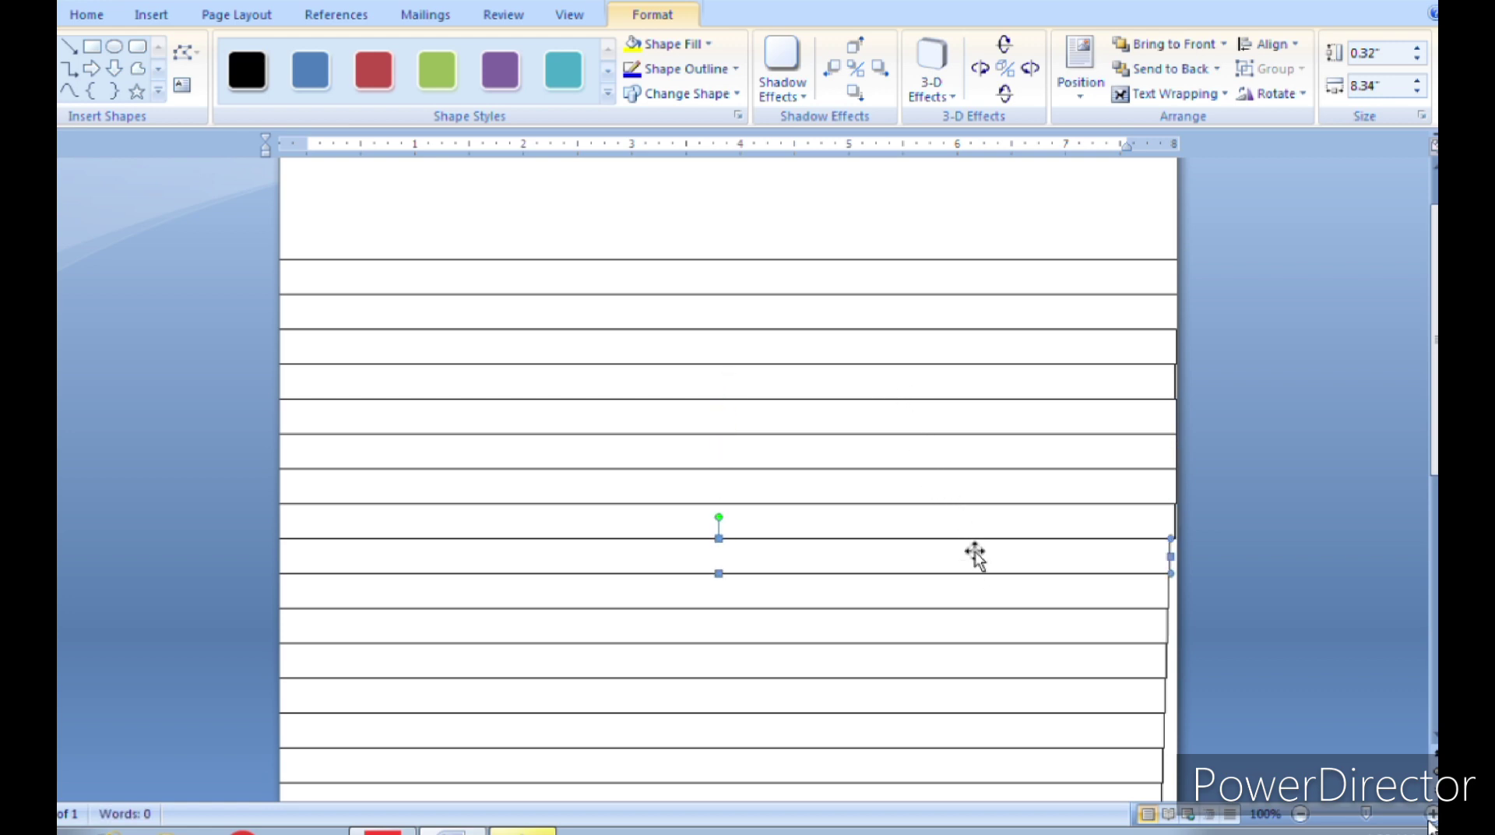
key(Right)
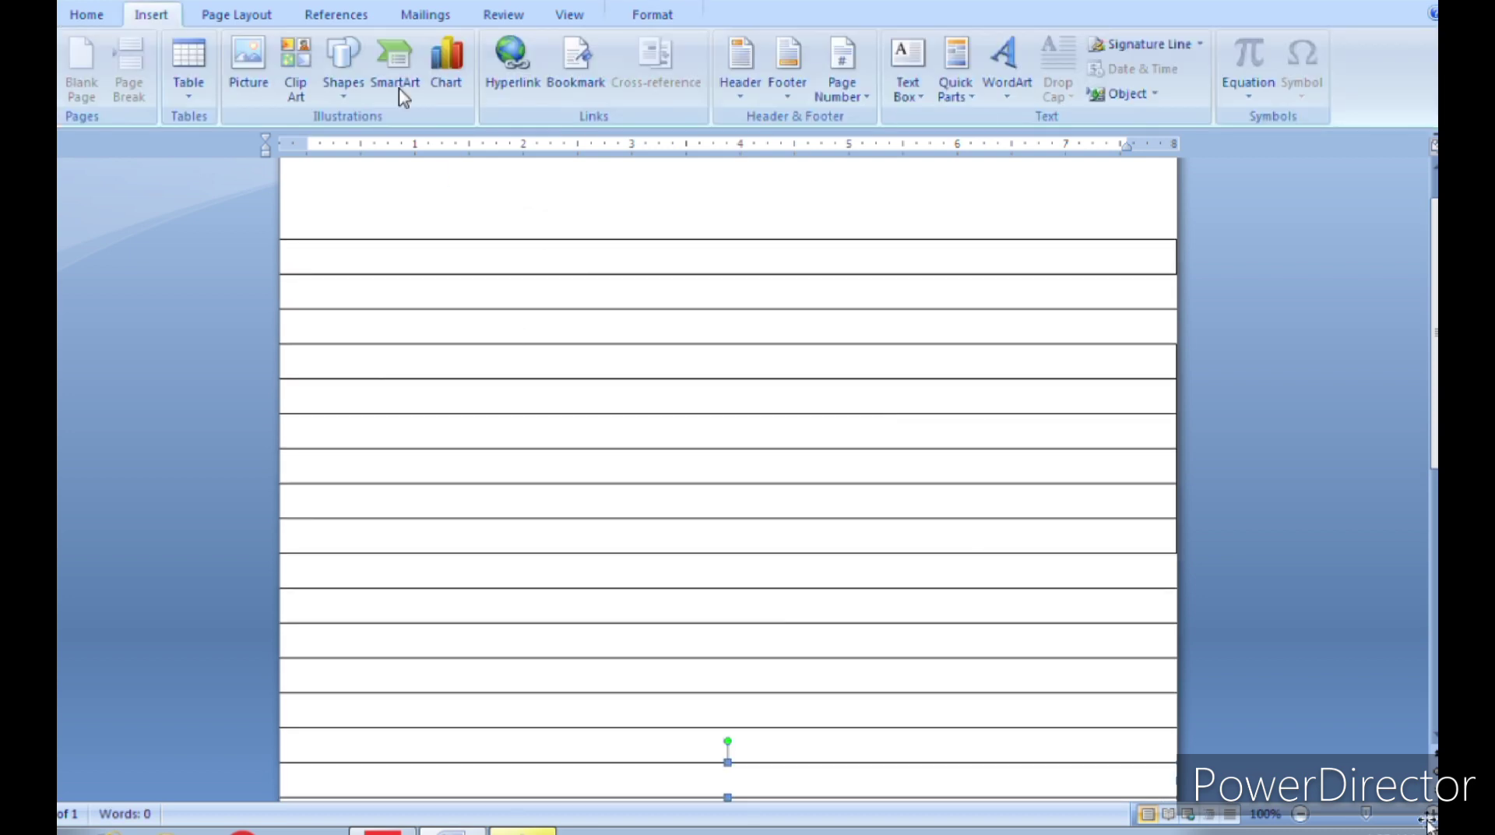
Step: Draw a 6.53"-long vertical margin line down the left side of the page
click(343, 72)
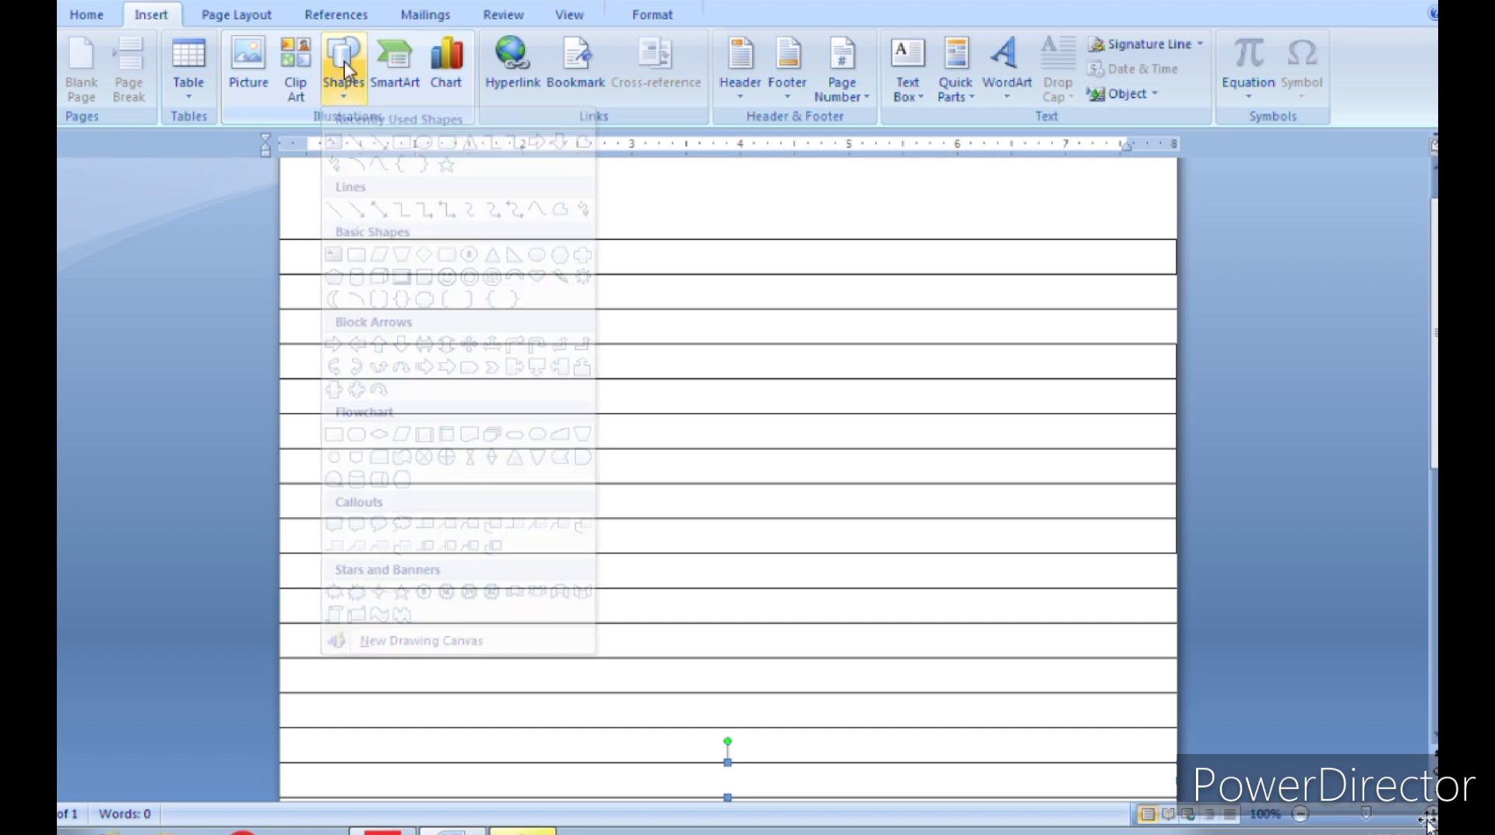
click(343, 71)
click(344, 72)
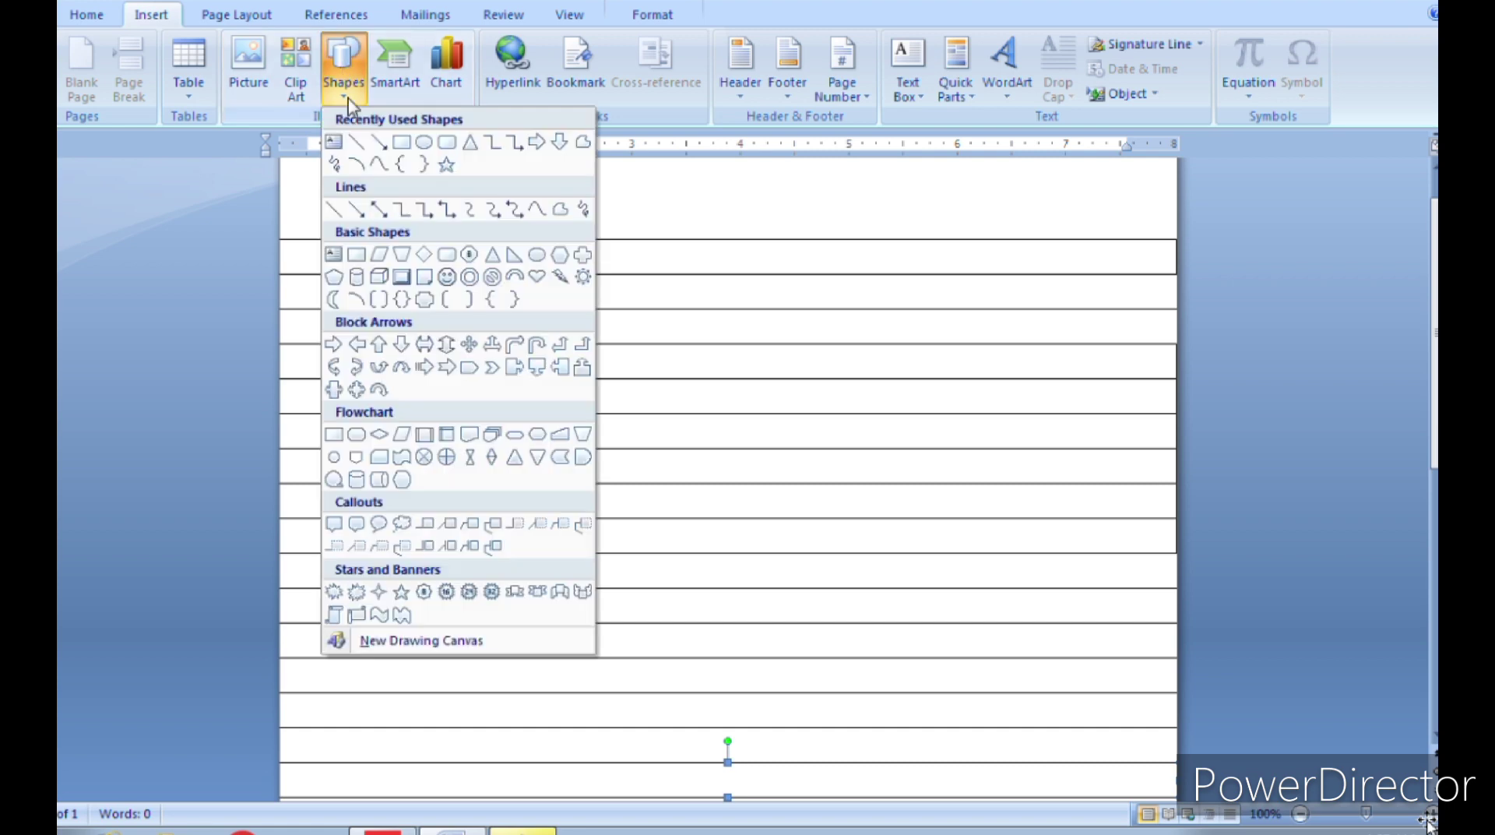
click(358, 144)
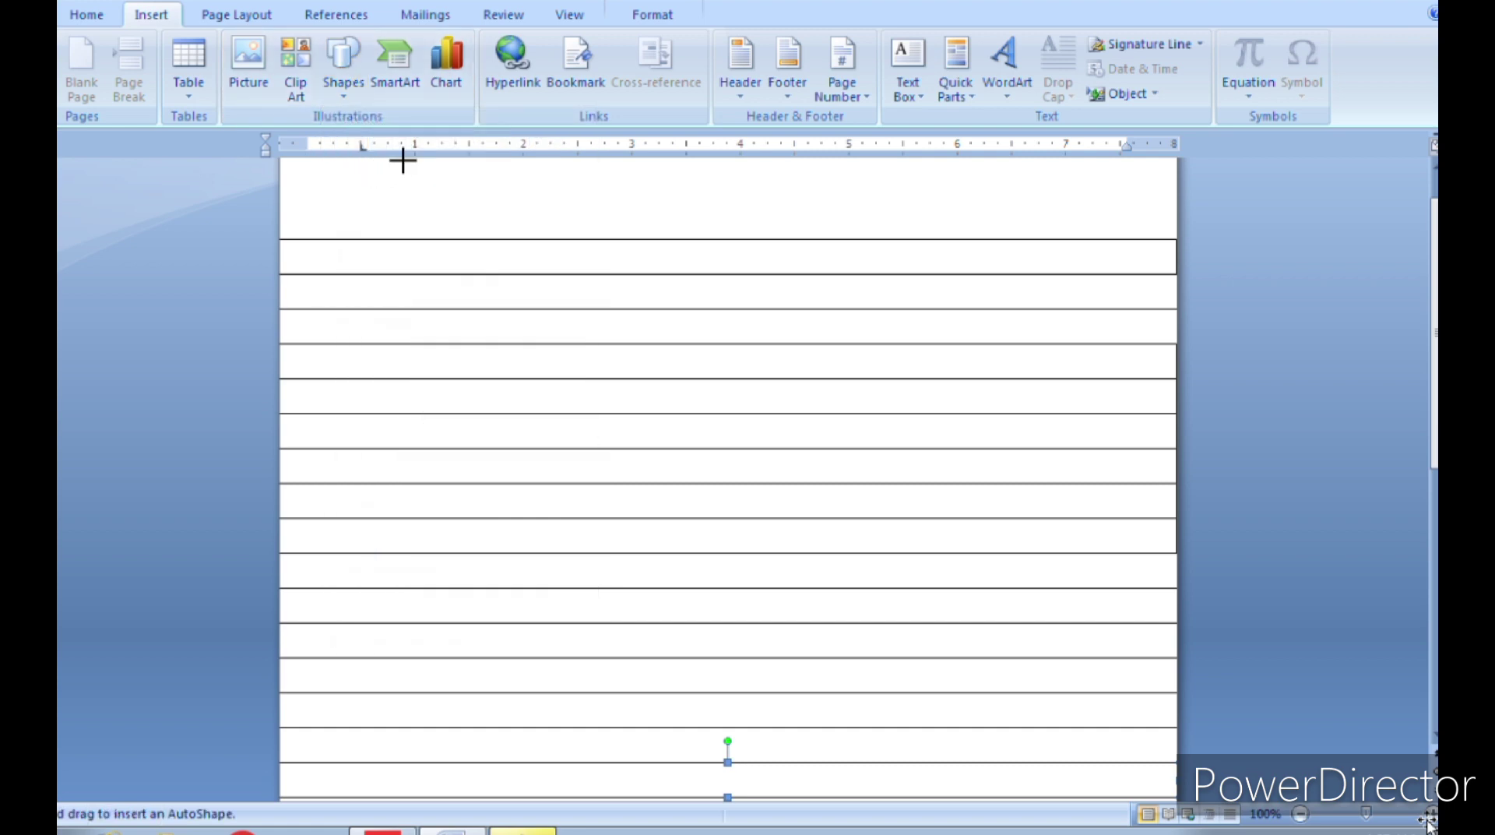
drag(404, 160, 404, 798)
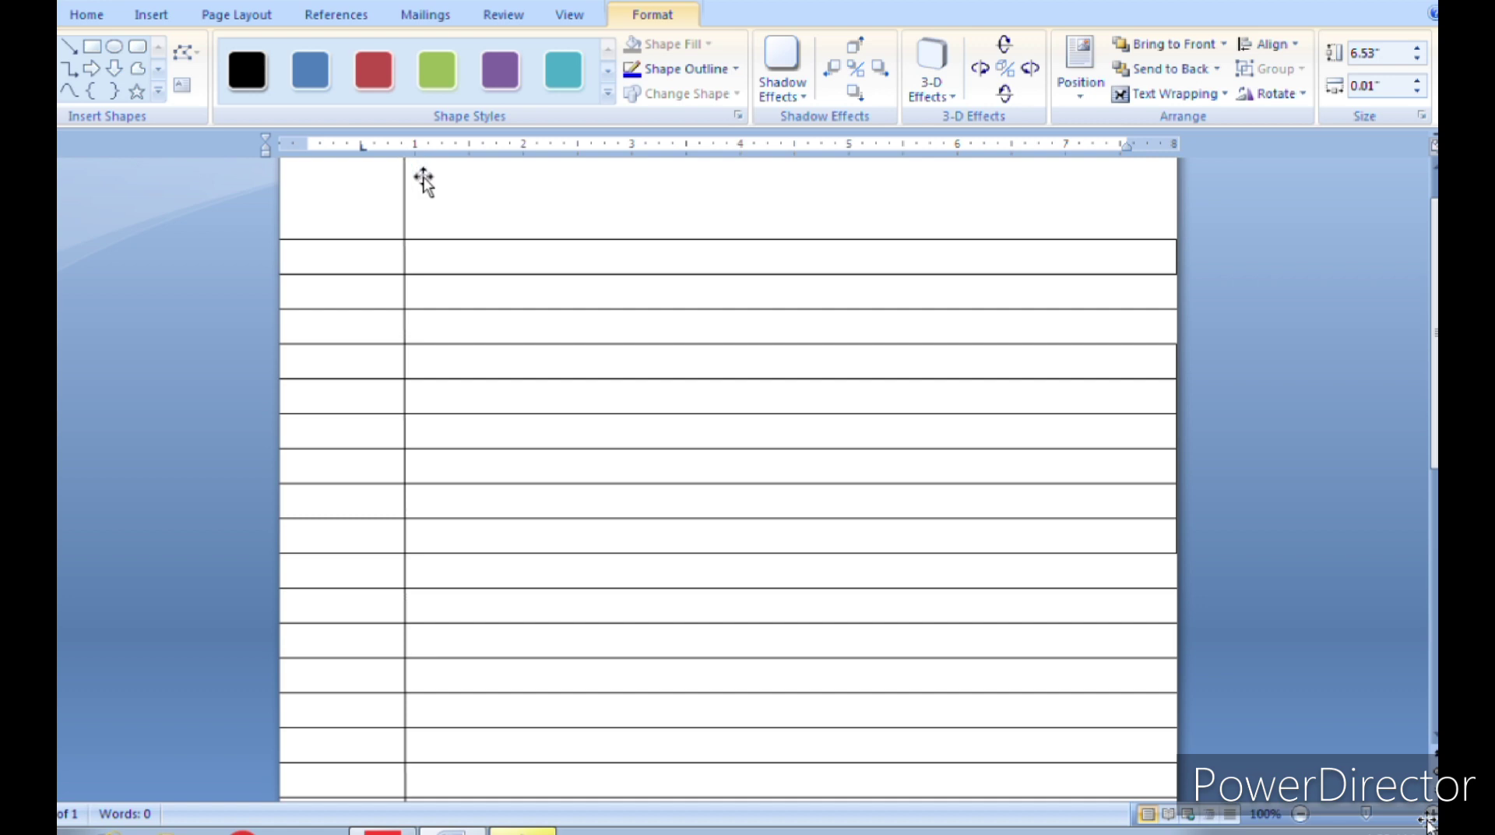
Step: Set the margin line's weight to 1½ pt and repeat it on the top horizontal rule
click(685, 68)
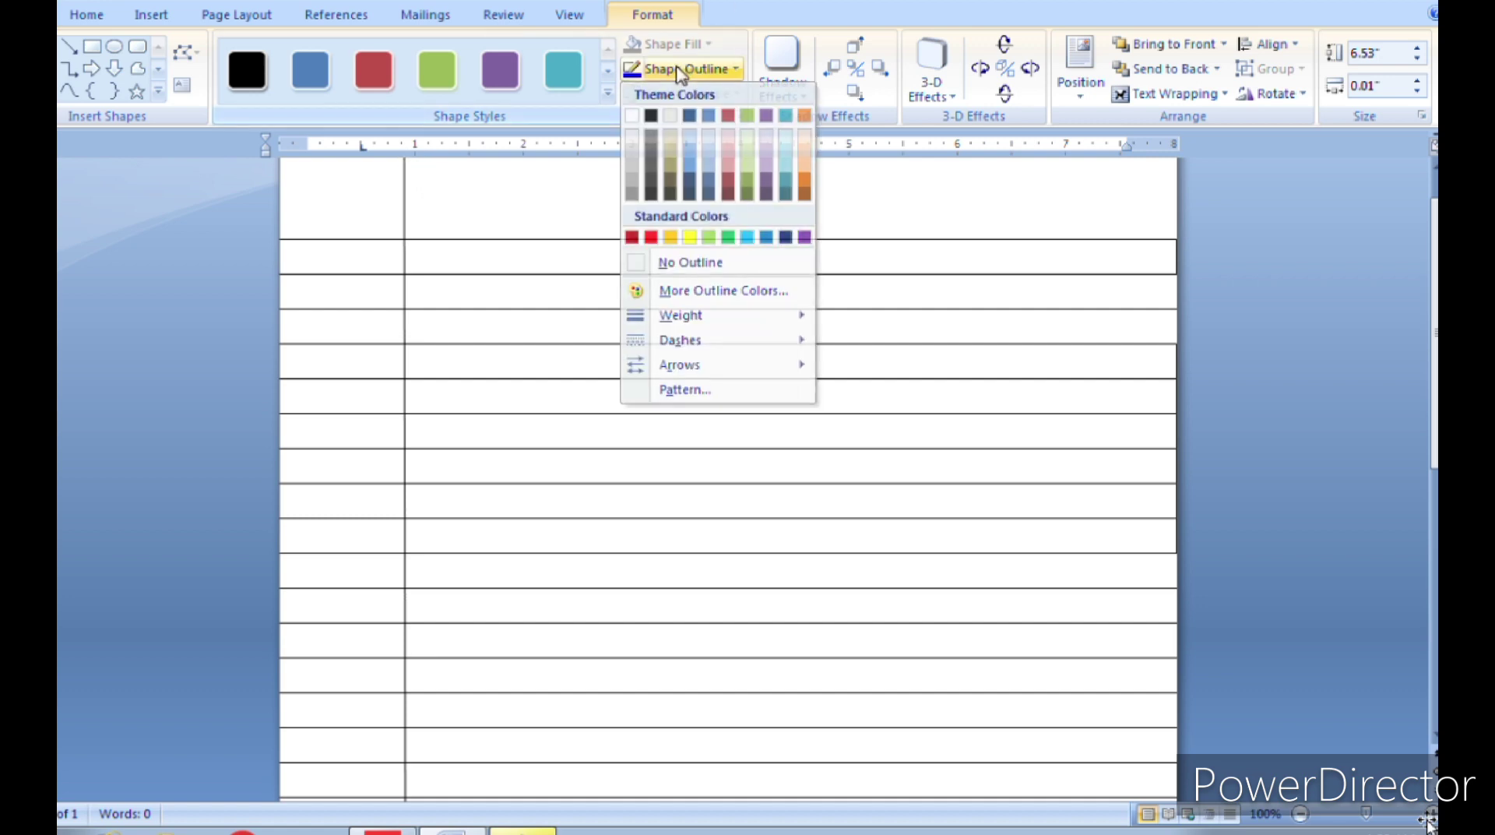
click(690, 234)
click(685, 70)
mouse_move(681, 315)
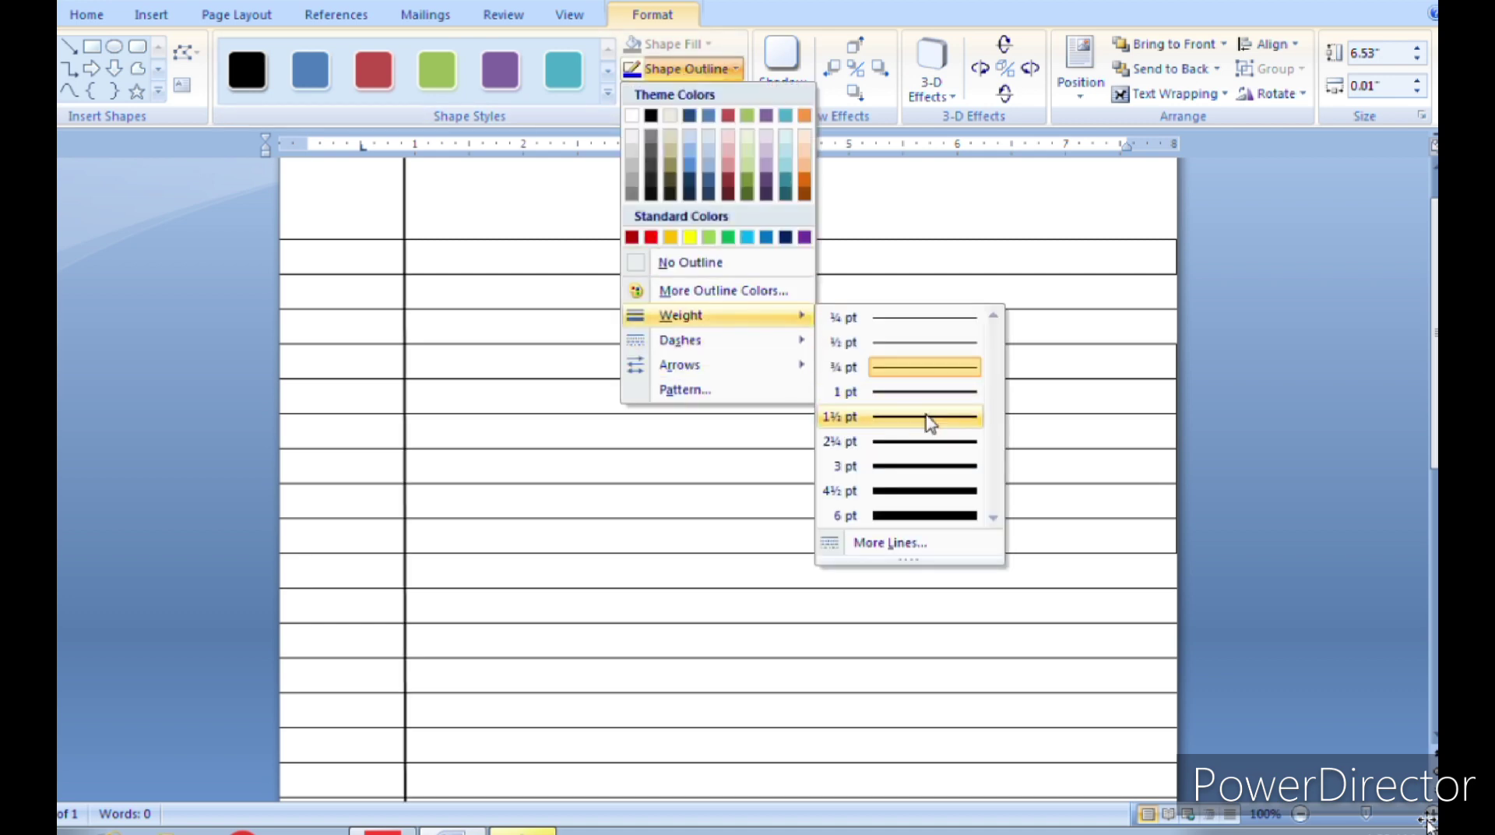
click(927, 418)
scroll(849, 235, up, 1)
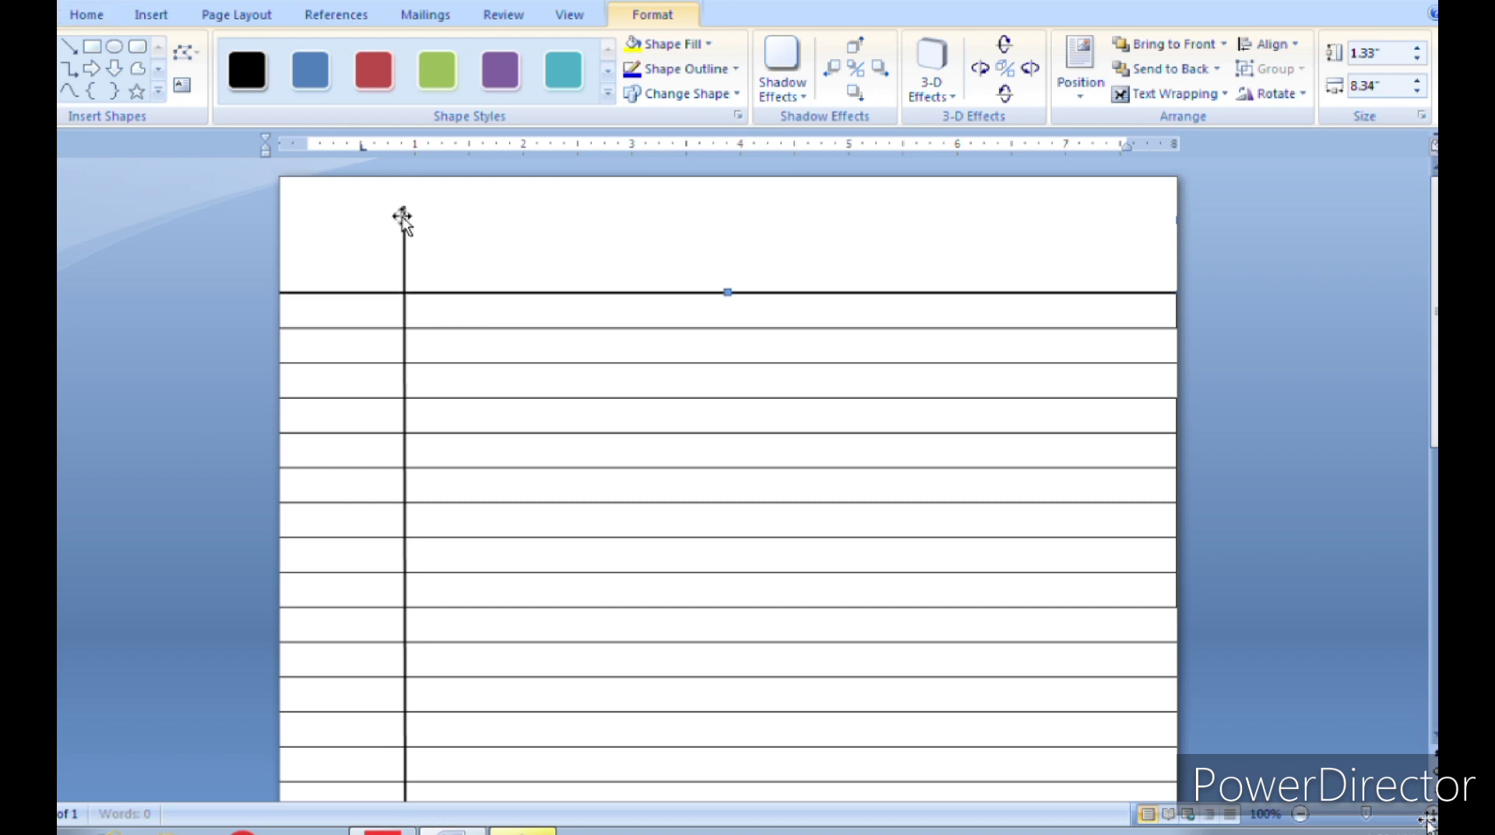
key(F4)
click(405, 266)
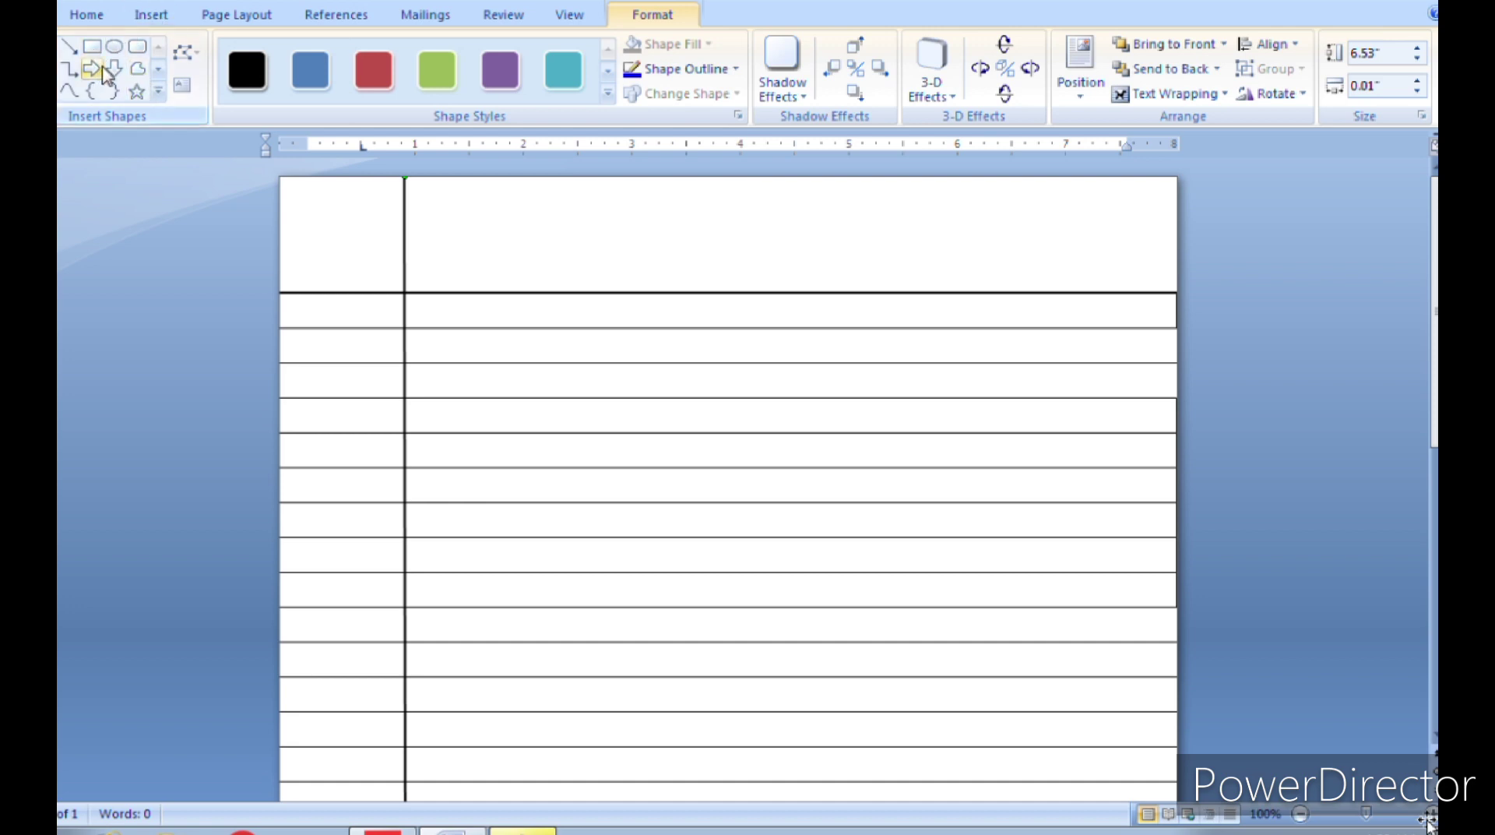
Step: Draw a 0.68" by 2.69" Flowchart: Data parallelogram tucked into the top-right header corner
click(159, 92)
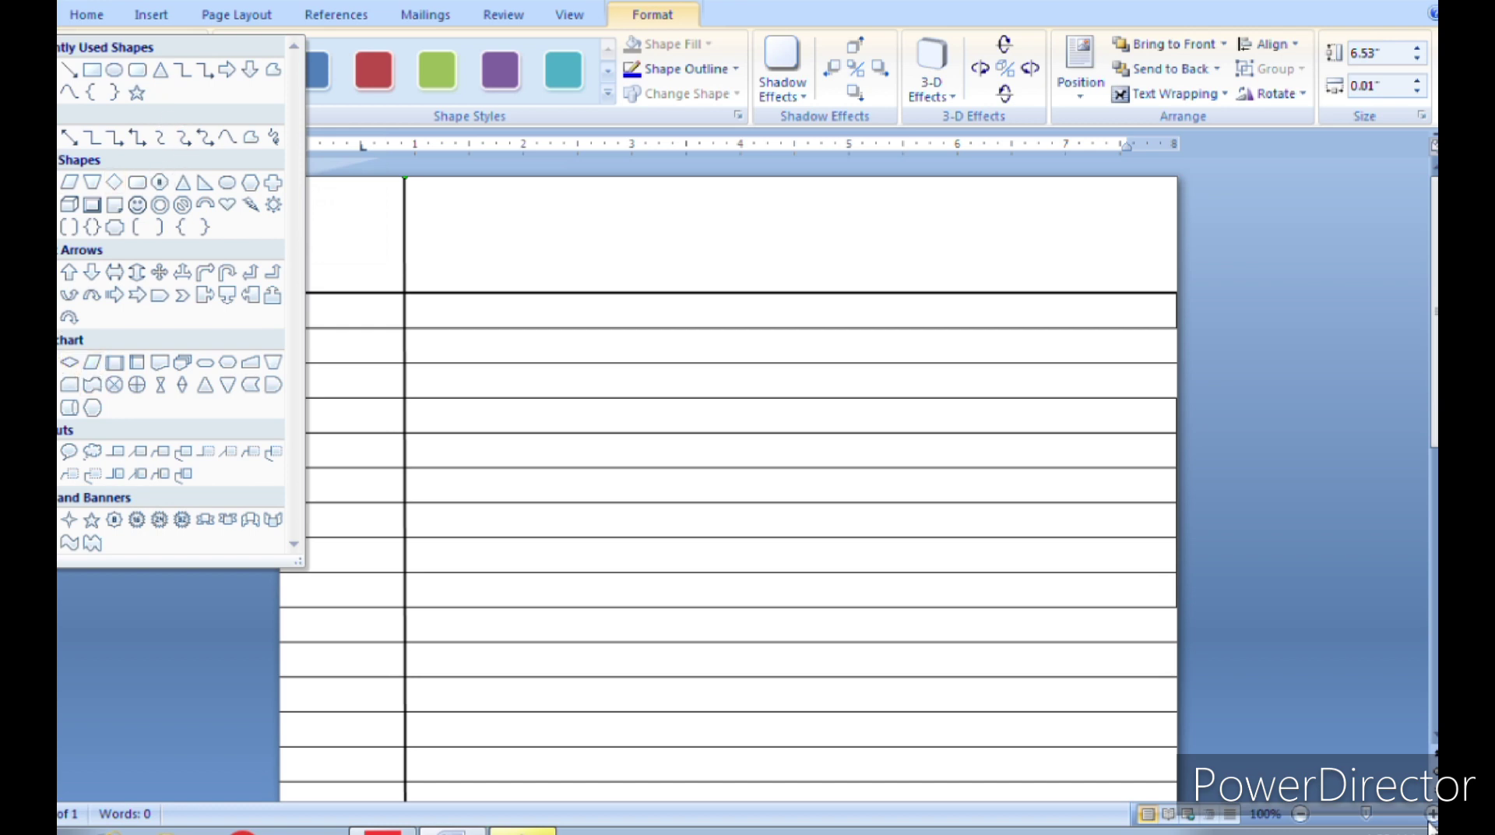
click(92, 362)
mouse_move(859, 220)
mouse_down()
mouse_move(955, 292)
mouse_move(1151, 256)
mouse_up()
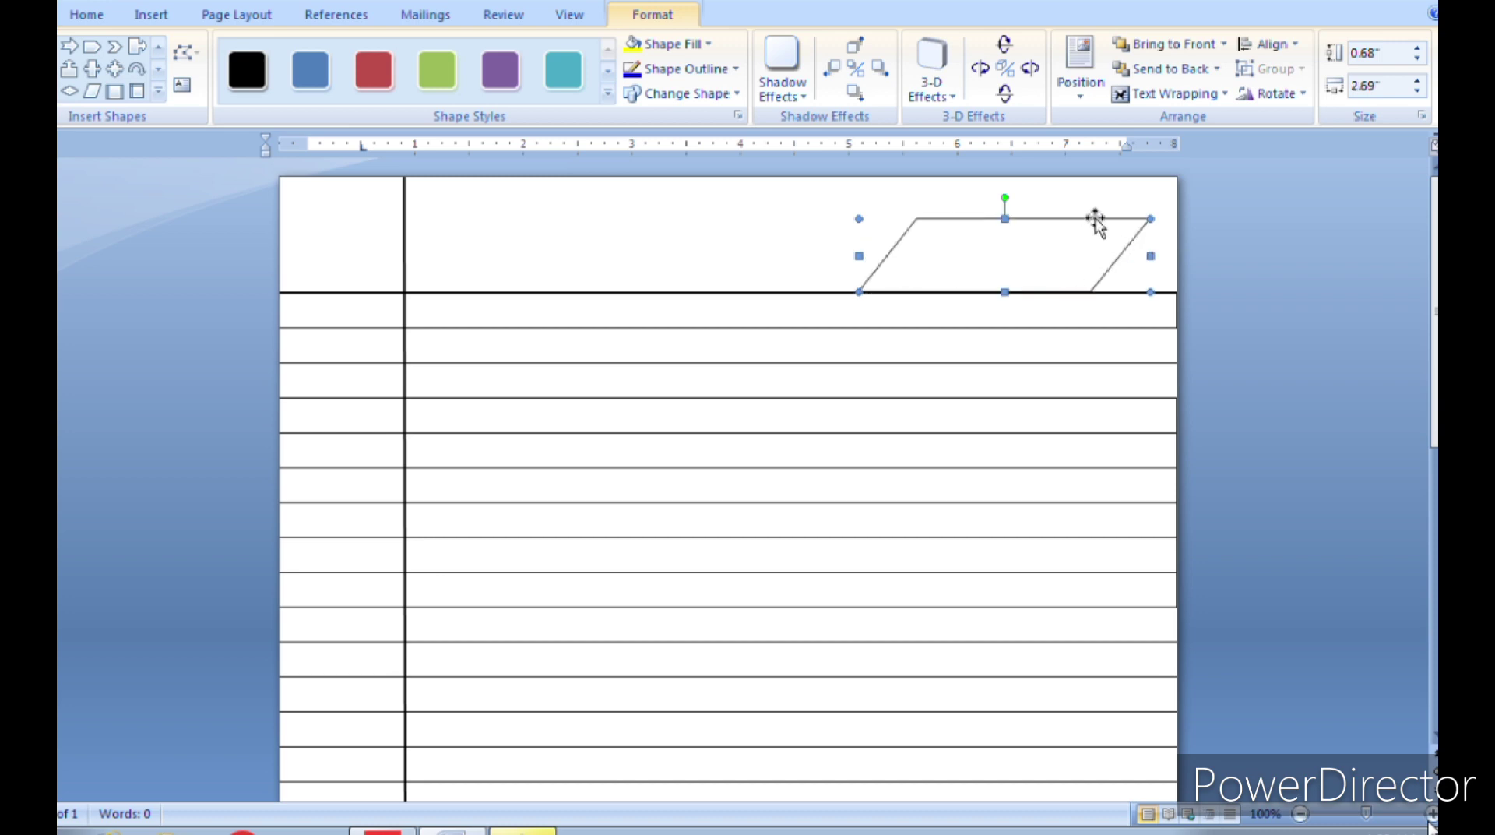
key(Right)
key(Right)
key(Right)
key(Right)
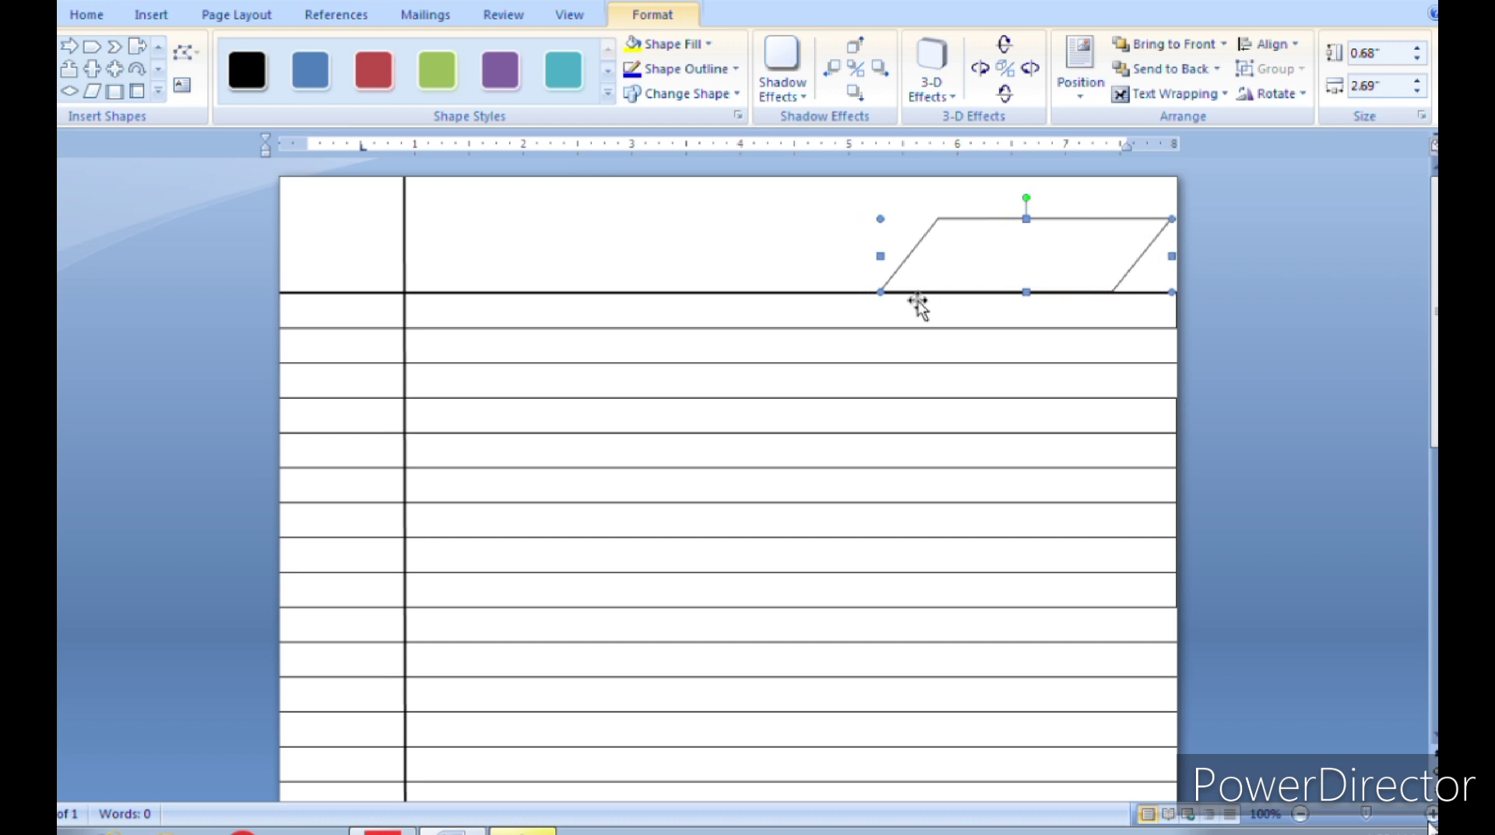
key(Right)
key(Right)
key(Right)
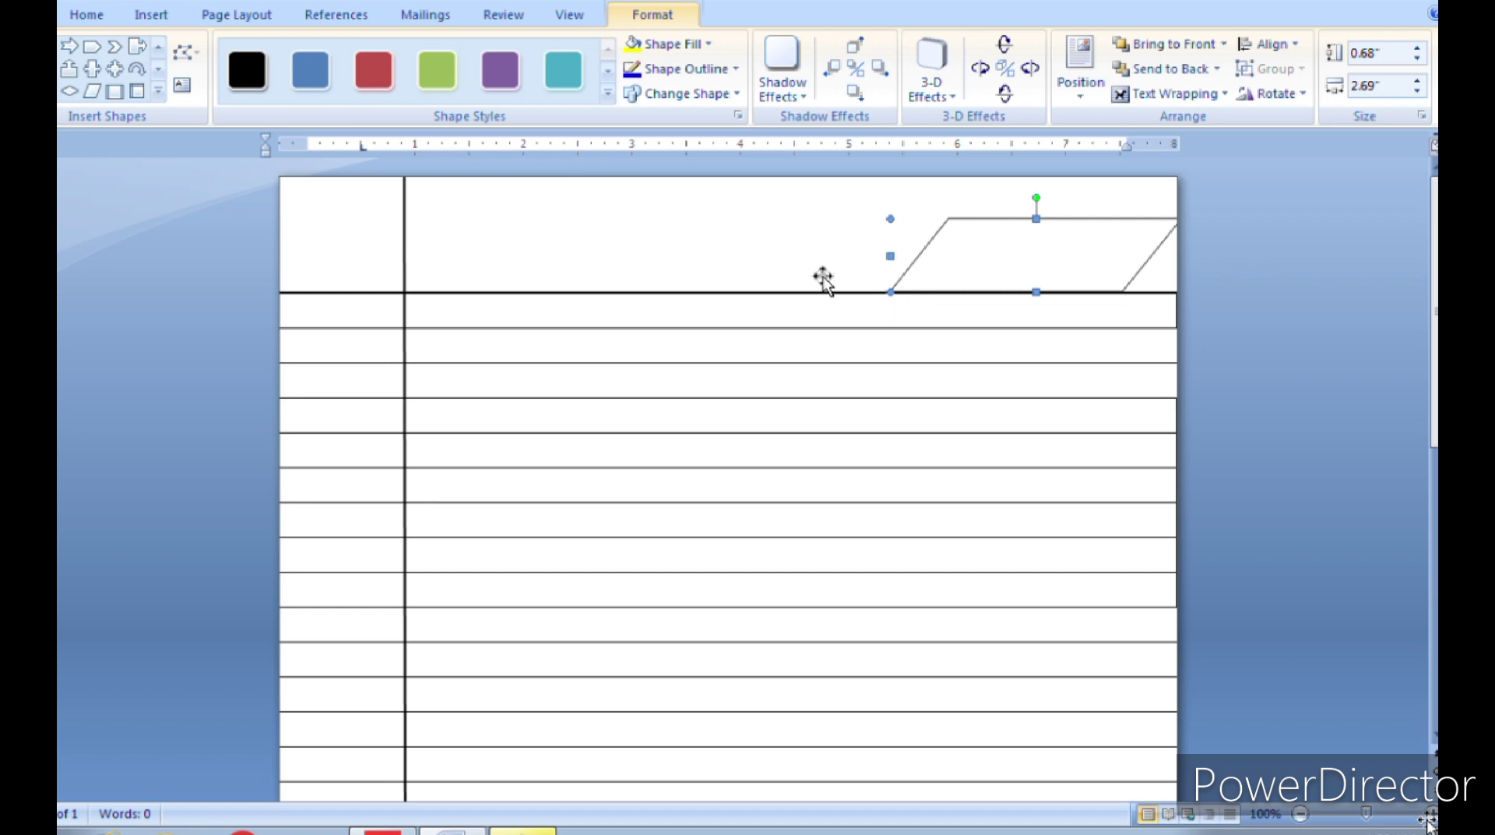
key(Up)
key(Up)
key(Up)
key(Up)
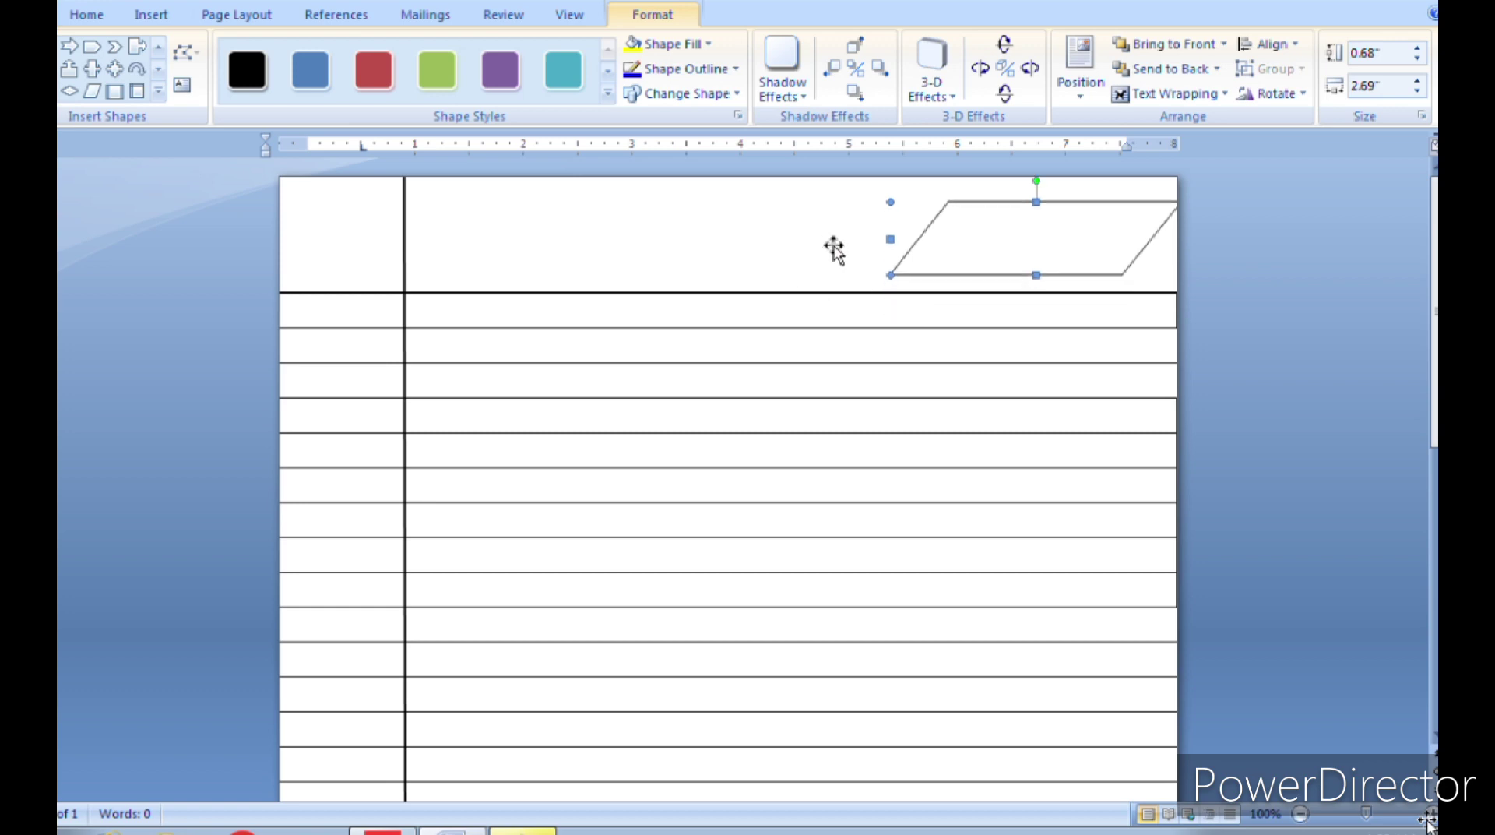
key(Up)
key(Up)
key(Up)
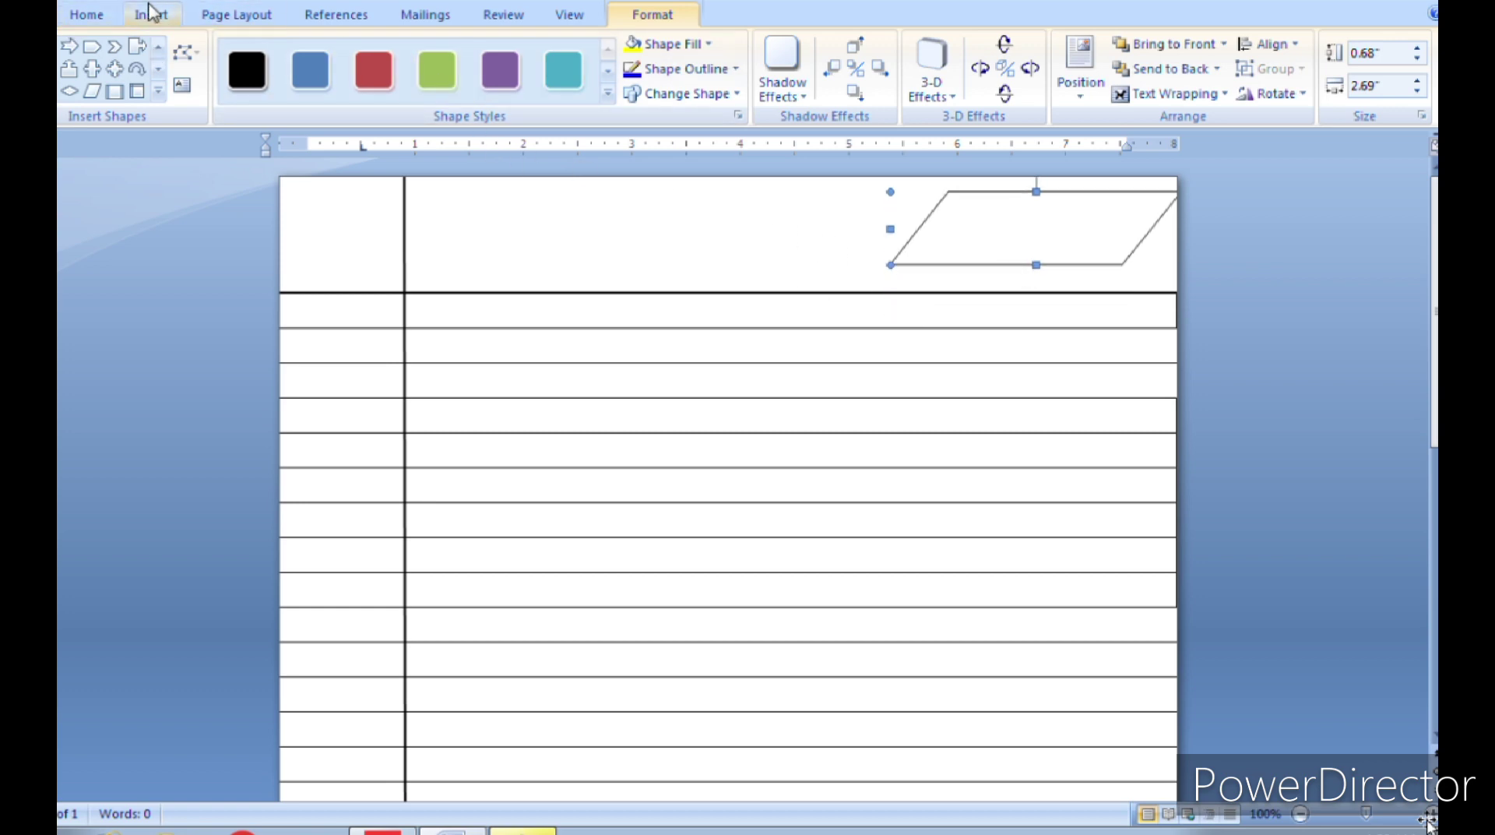
click(152, 17)
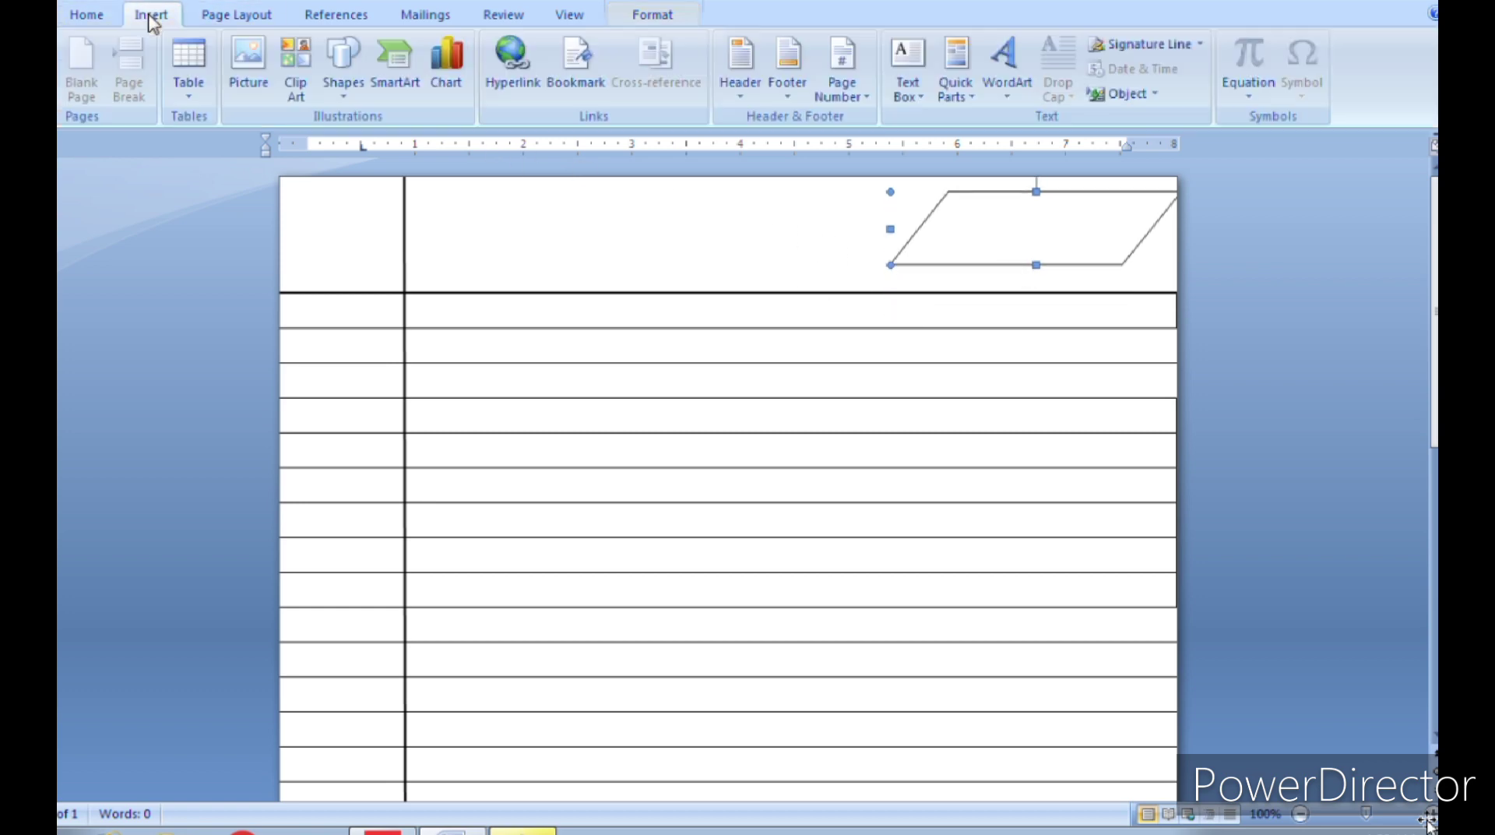
Step: Add the dotted lines 'Page No........' and 'Date.......' as text inside the parallelogram
right_click(957, 217)
click(1036, 308)
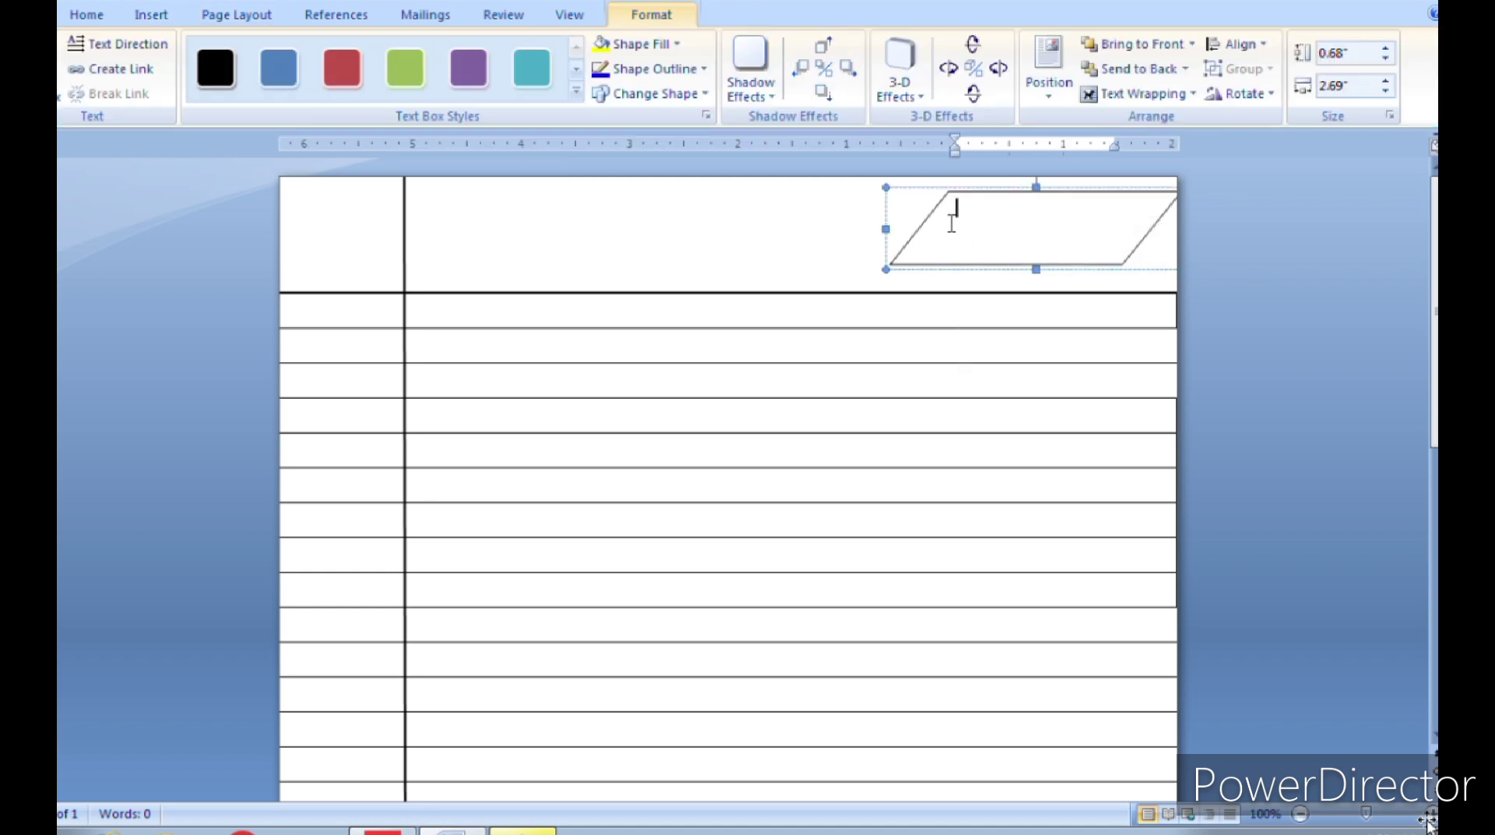
text(p)
key(BackSpace)
text(Page)
text( No)
text(........................ )
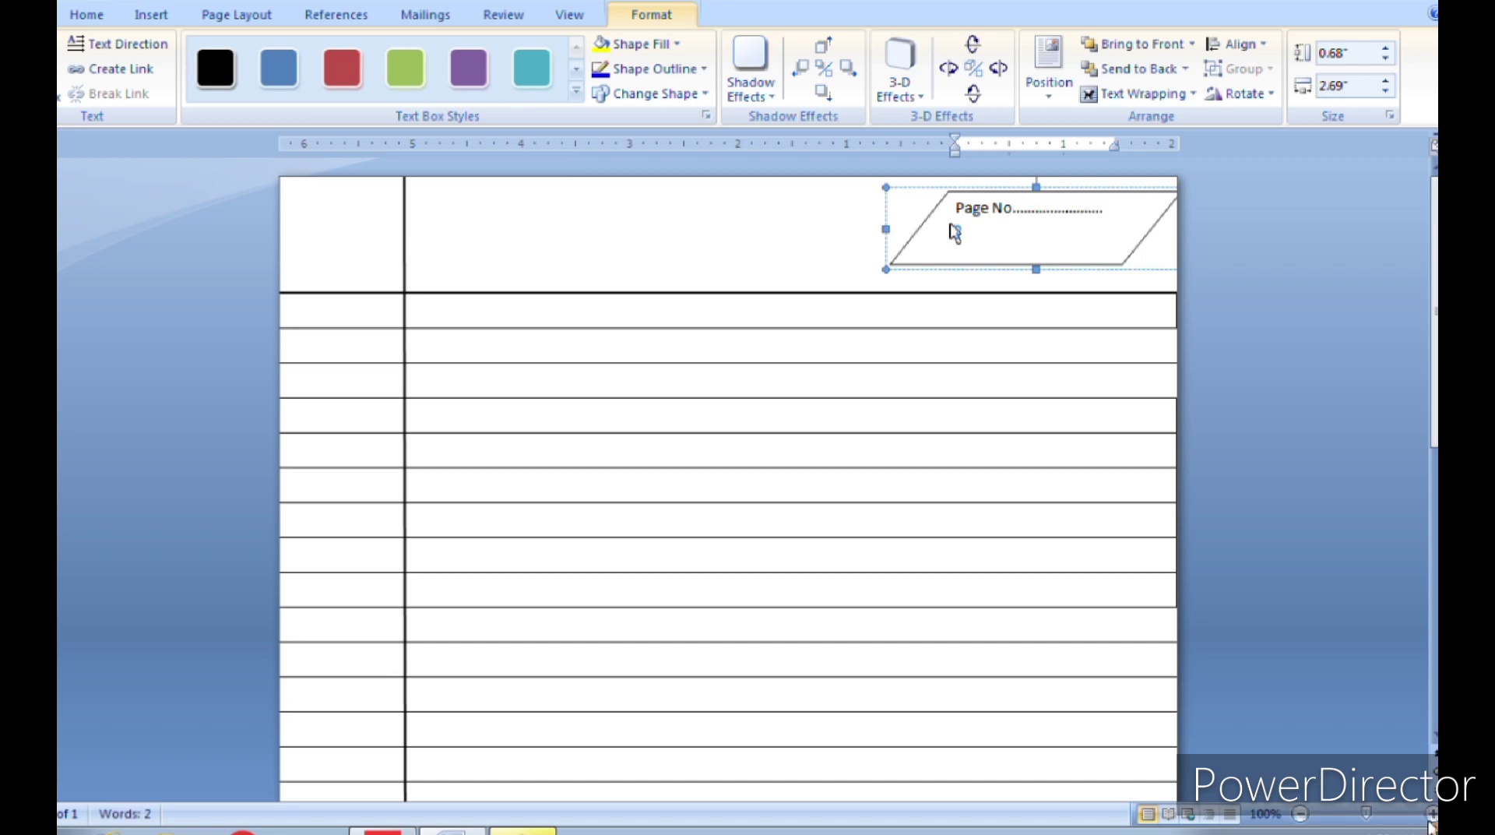
text(Da)
text(te)
text(................................)
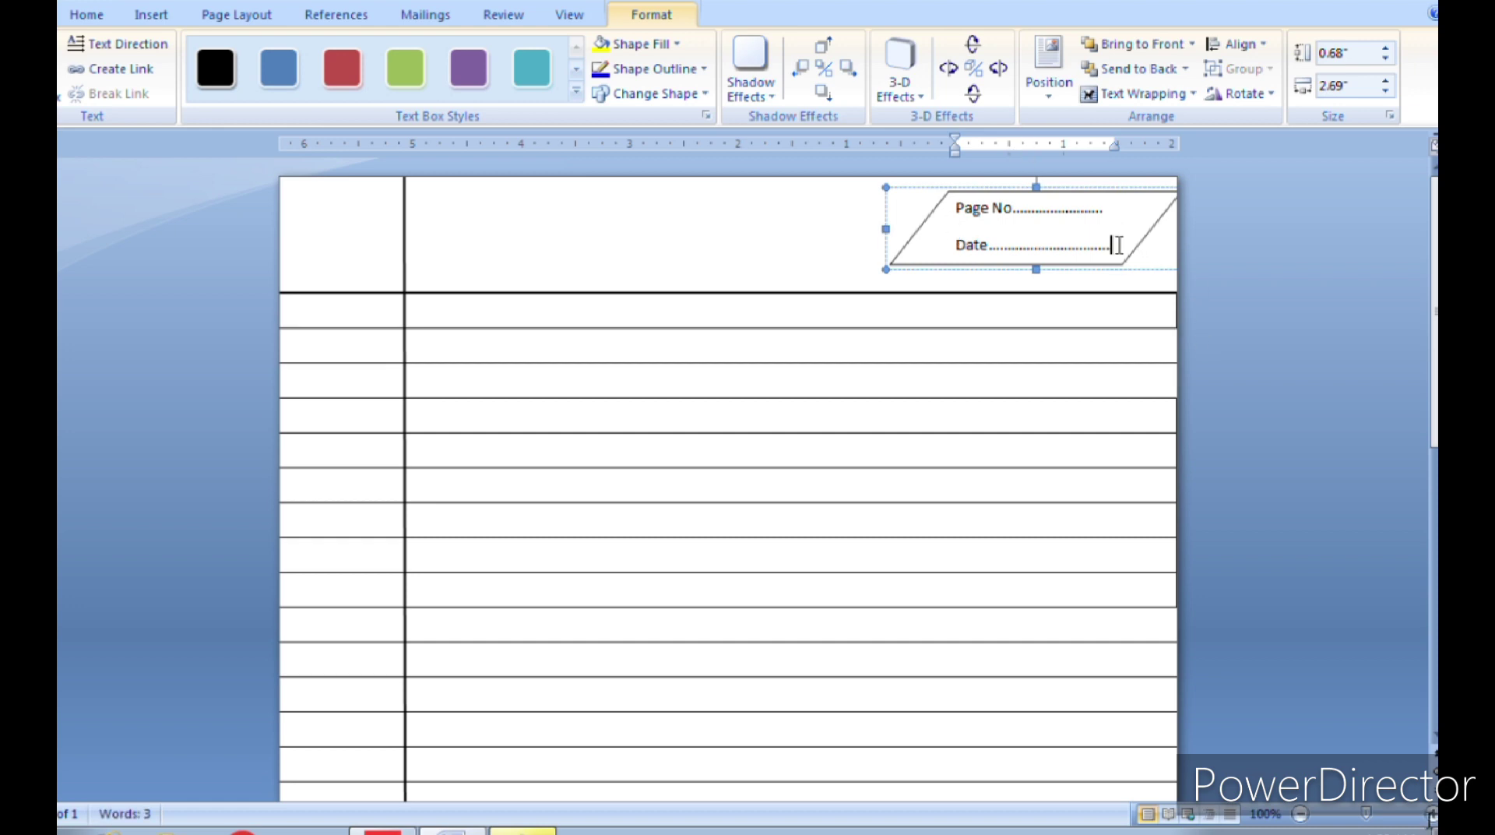
Step: Make the parallelogram's Page No and Date text black in the Cambria font
drag(1119, 245, 957, 206)
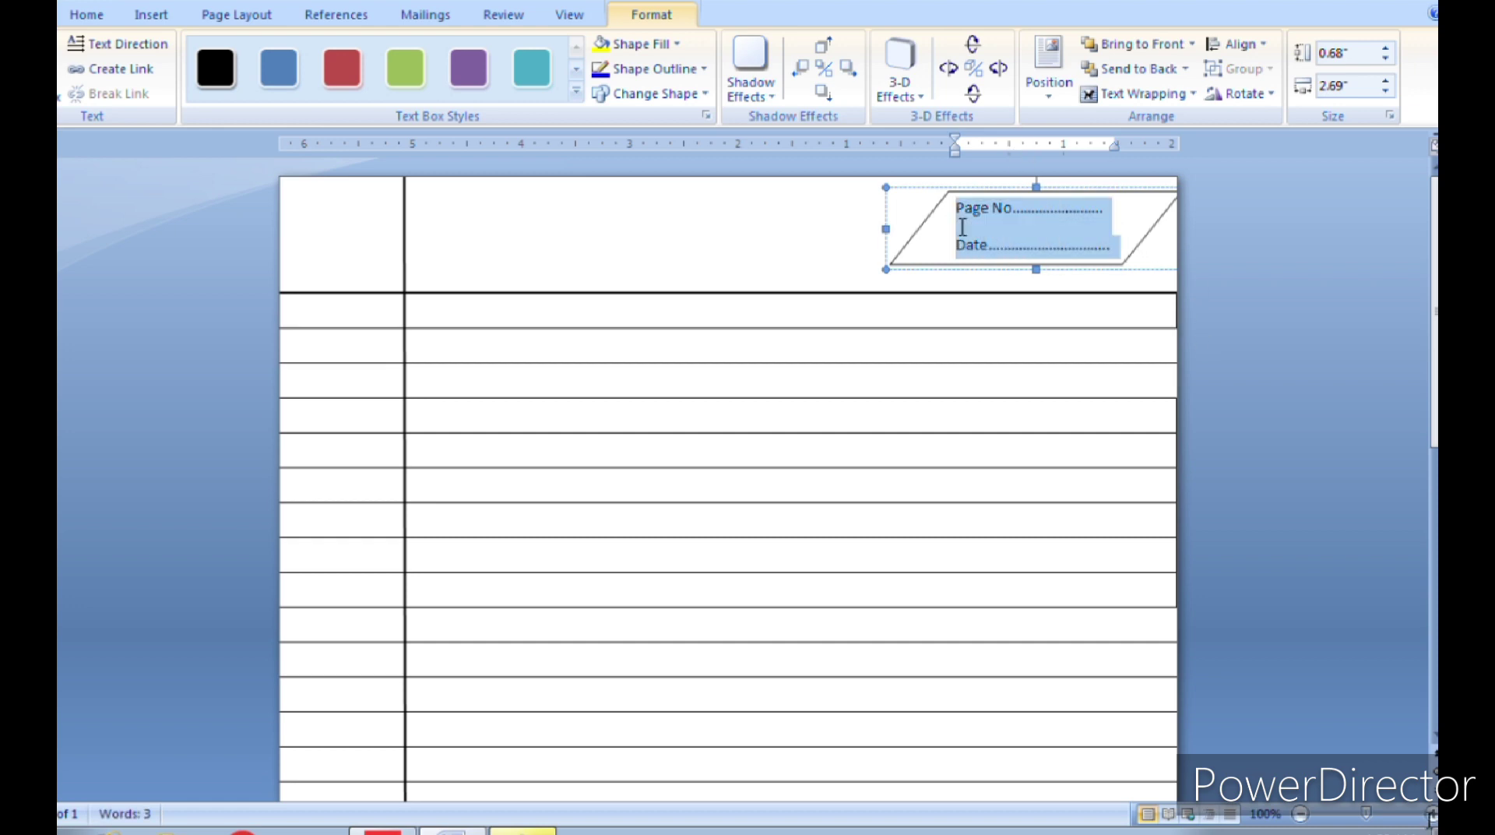
click(87, 14)
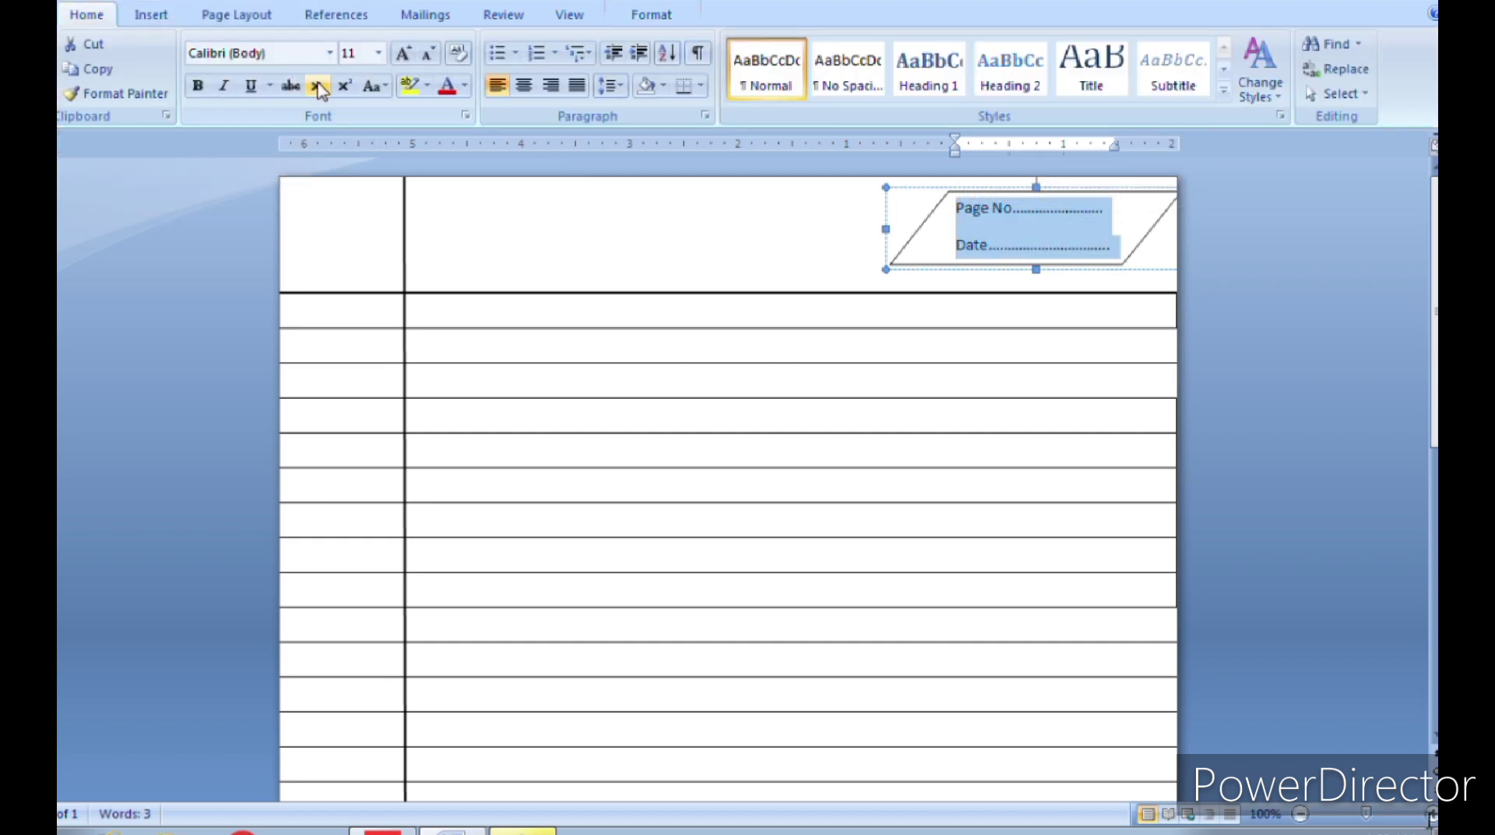
click(464, 86)
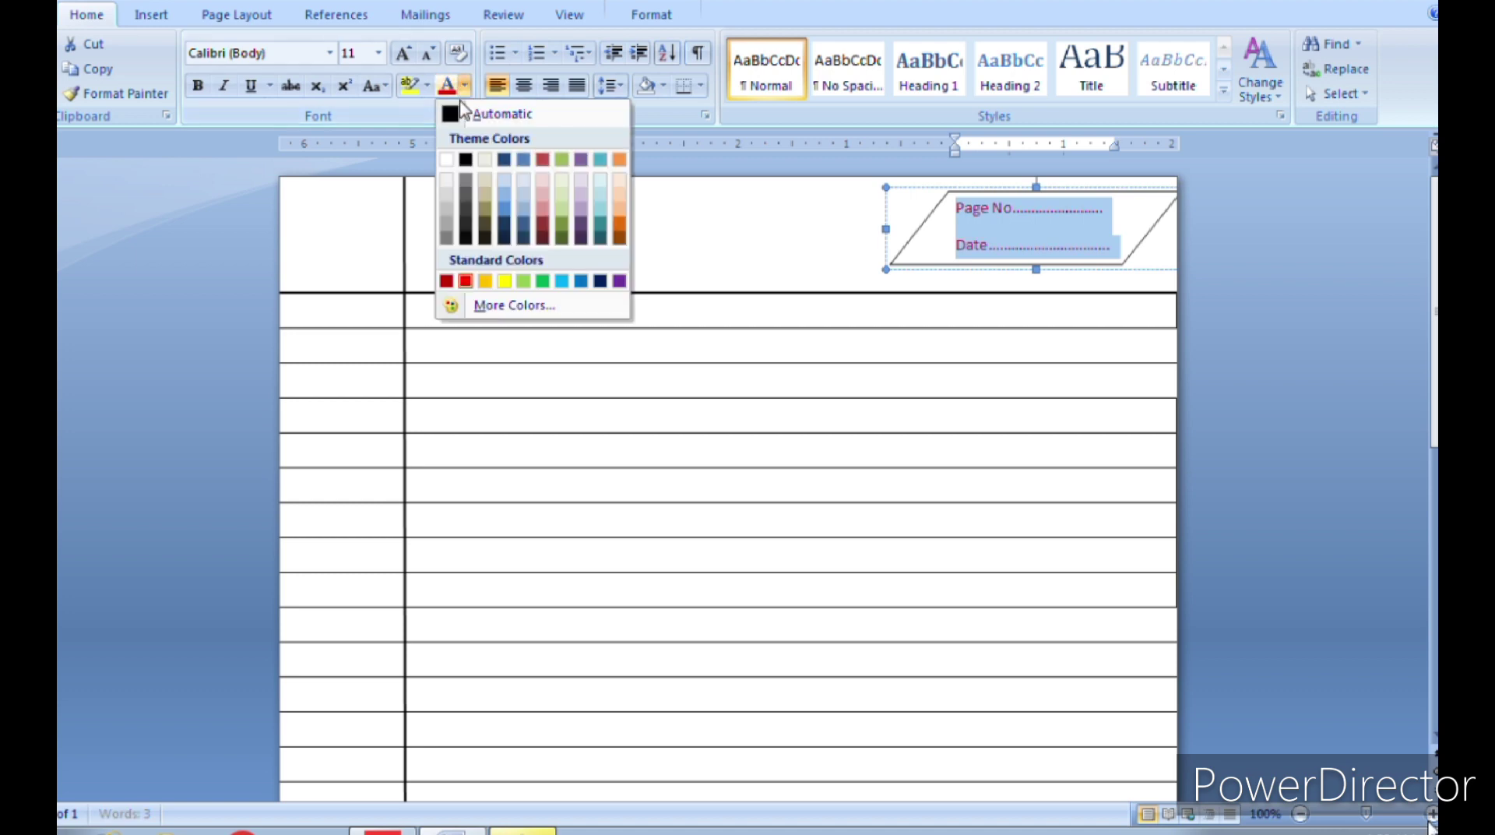
click(467, 161)
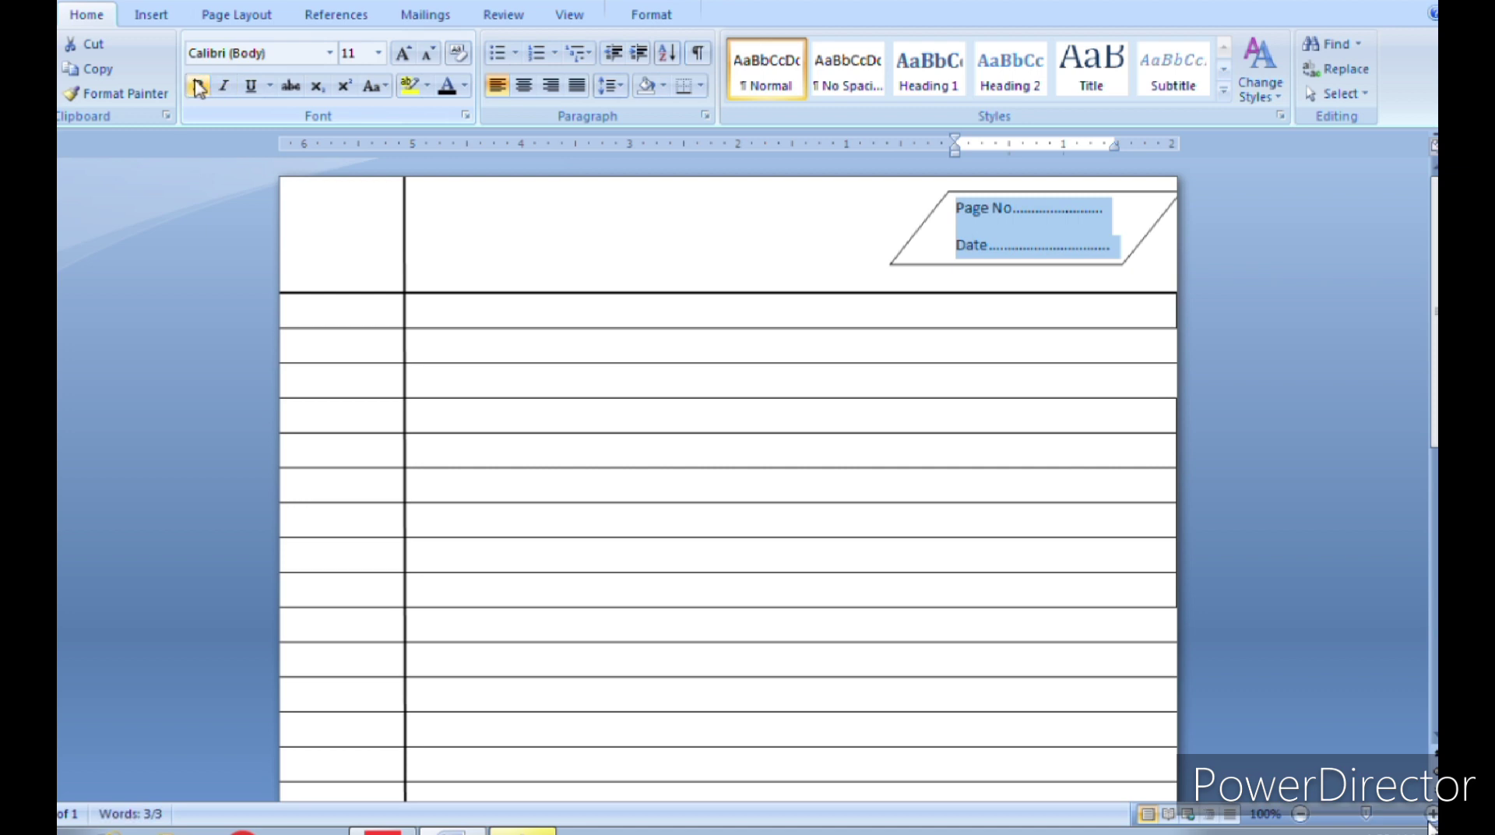
click(332, 61)
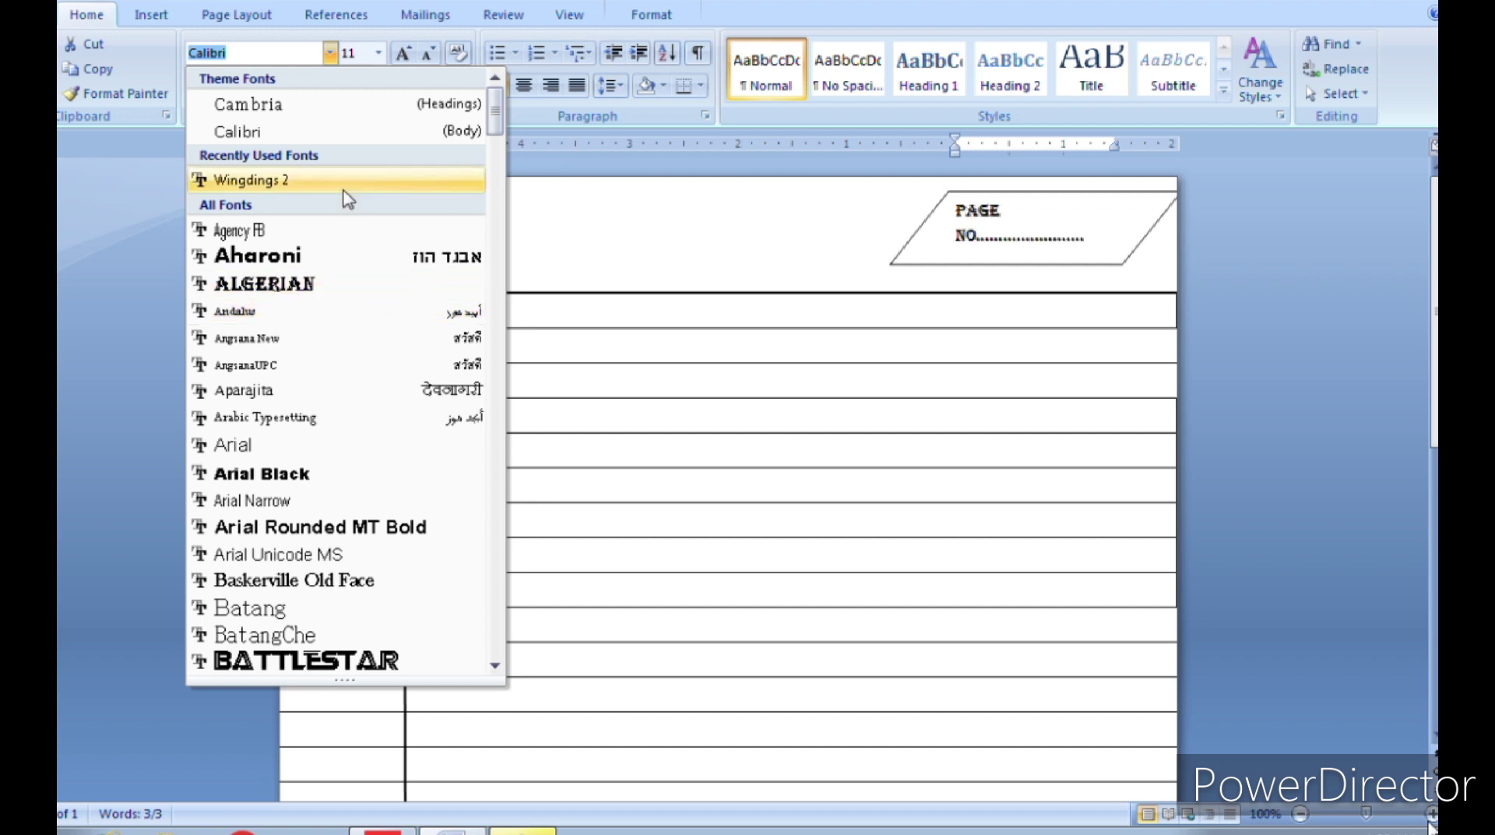
click(306, 107)
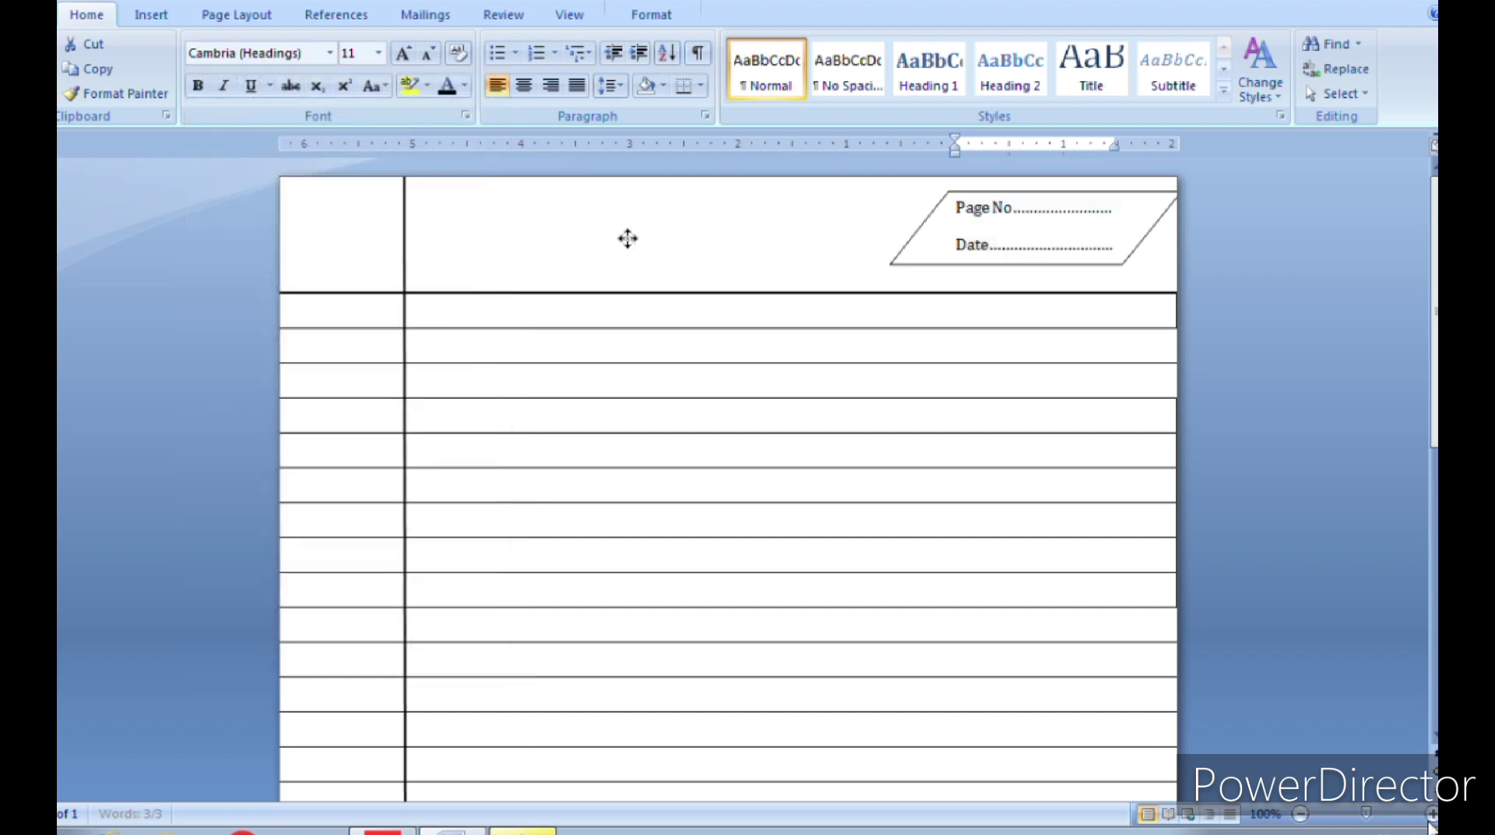
click(540, 327)
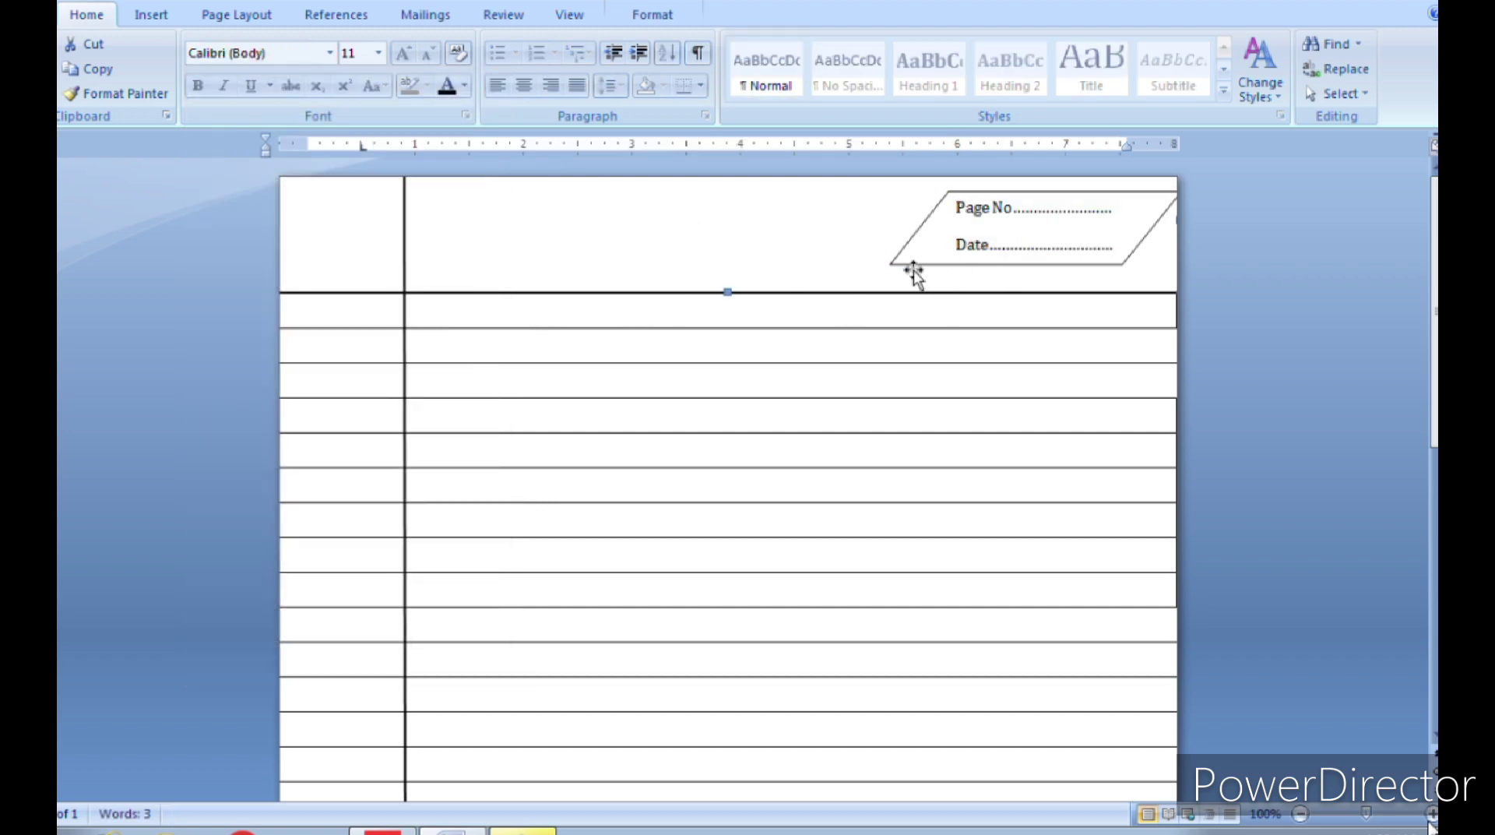
scroll(784, 351, down, 3)
scroll(783, 351, up, 3)
scroll(784, 355, down, 3)
scroll(784, 354, up, 3)
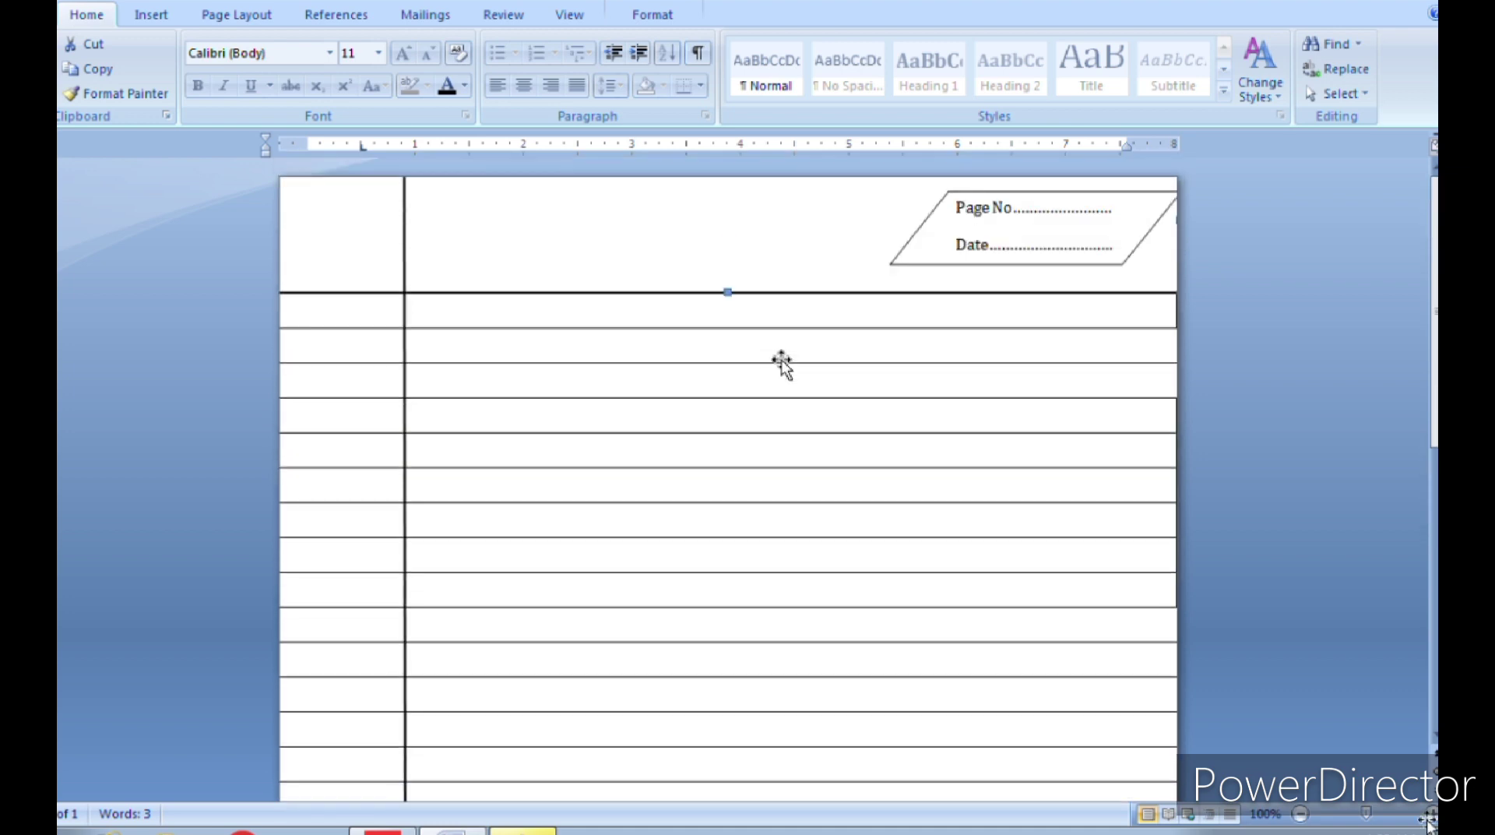